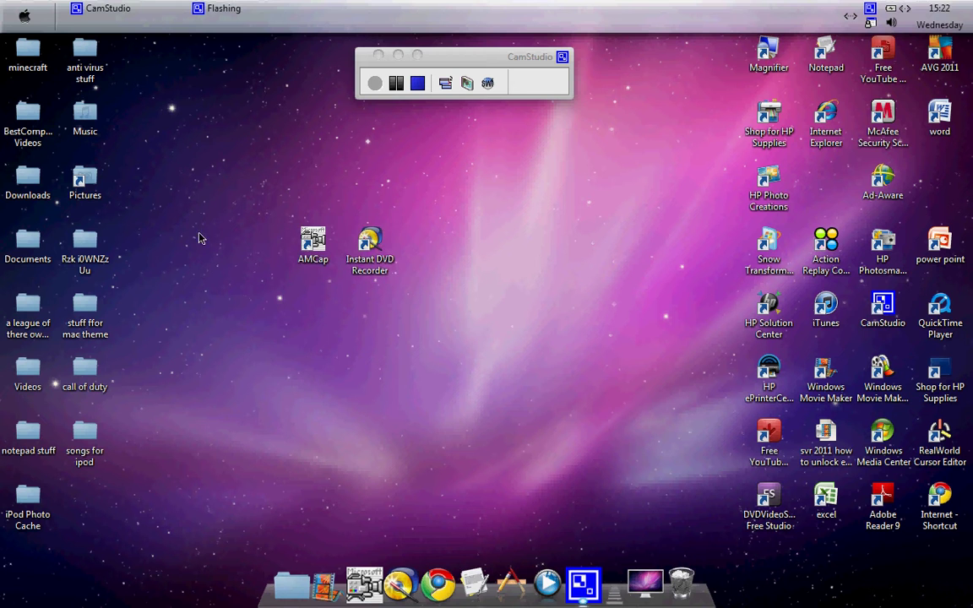
drag(205, 198, 431, 349)
click(430, 350)
drag(407, 268, 338, 293)
drag(260, 202, 341, 289)
drag(288, 207, 343, 282)
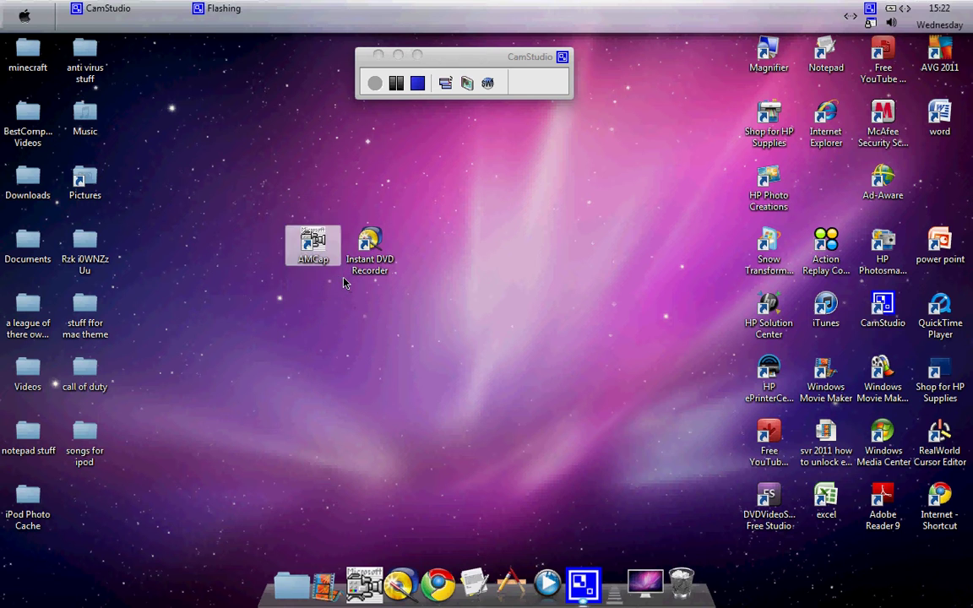
click(342, 287)
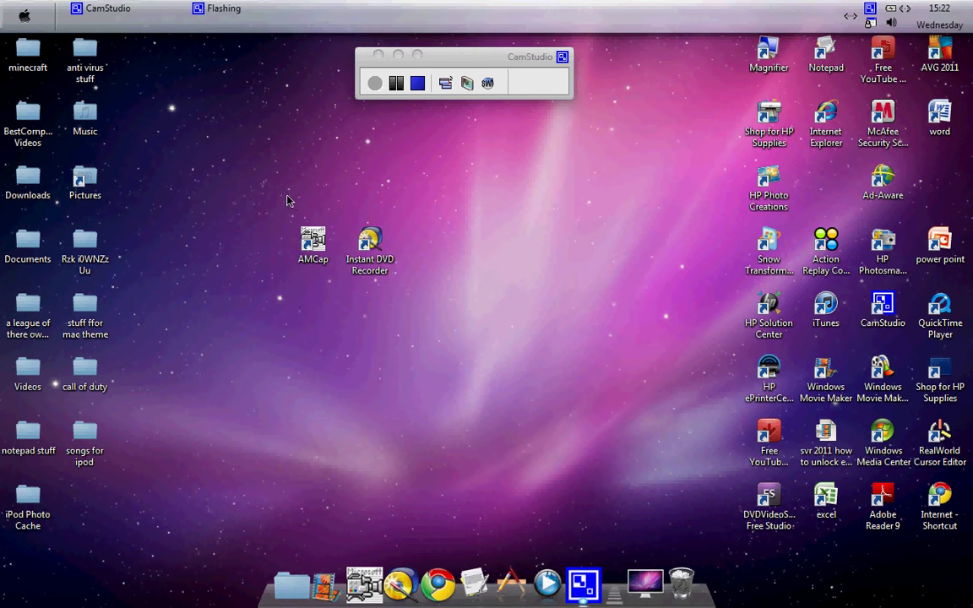
drag(263, 188, 300, 232)
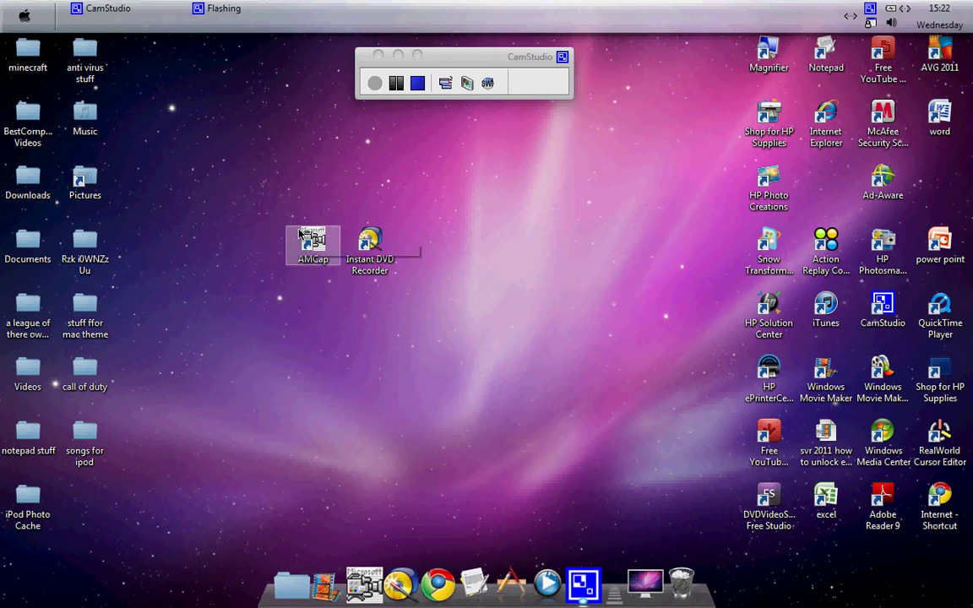
Open Instant DVD Recorder from the desktop and check the capture preview at enlarged size.
double_click(382, 241)
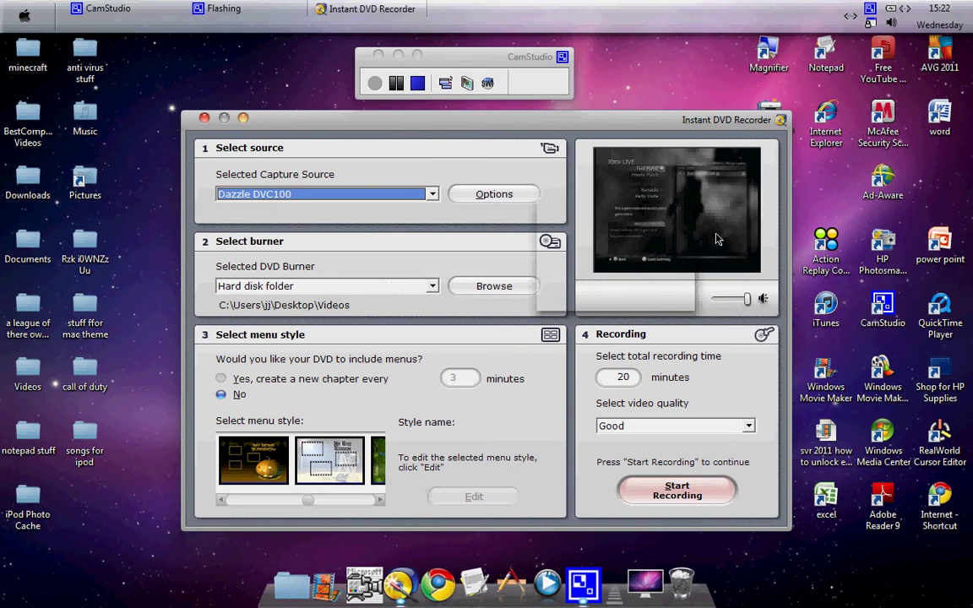
drag(671, 120, 651, 118)
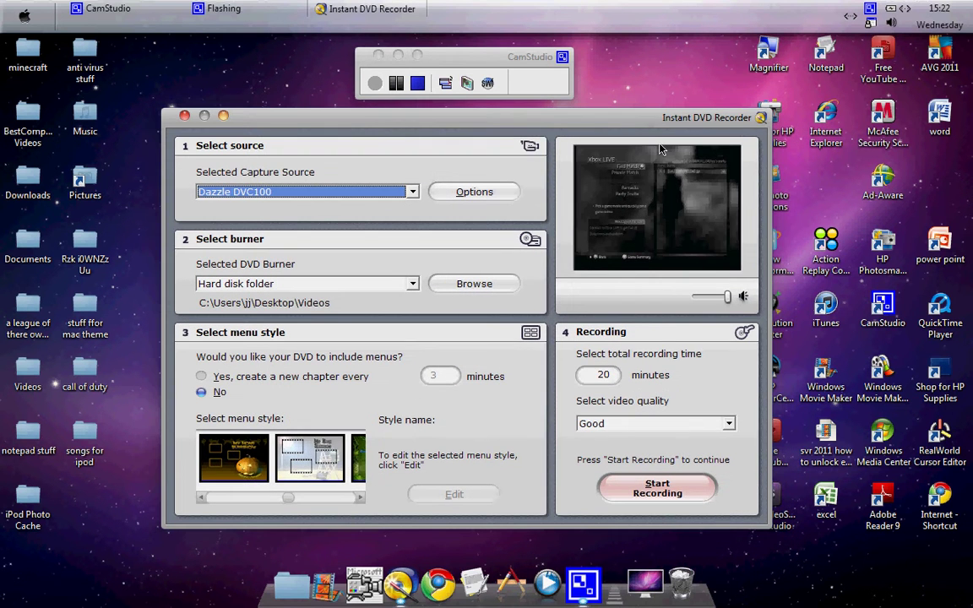
double_click(597, 174)
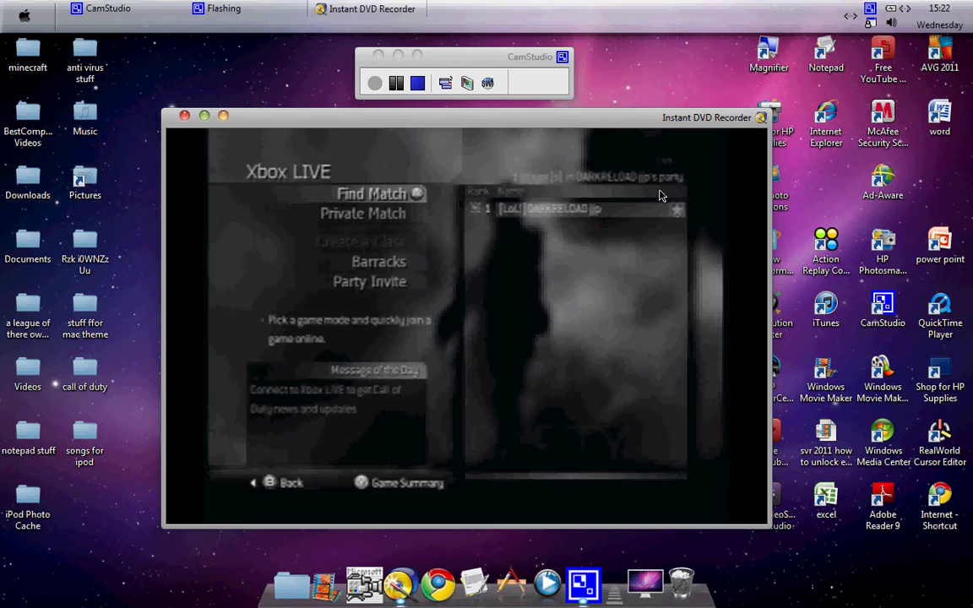
double_click(637, 207)
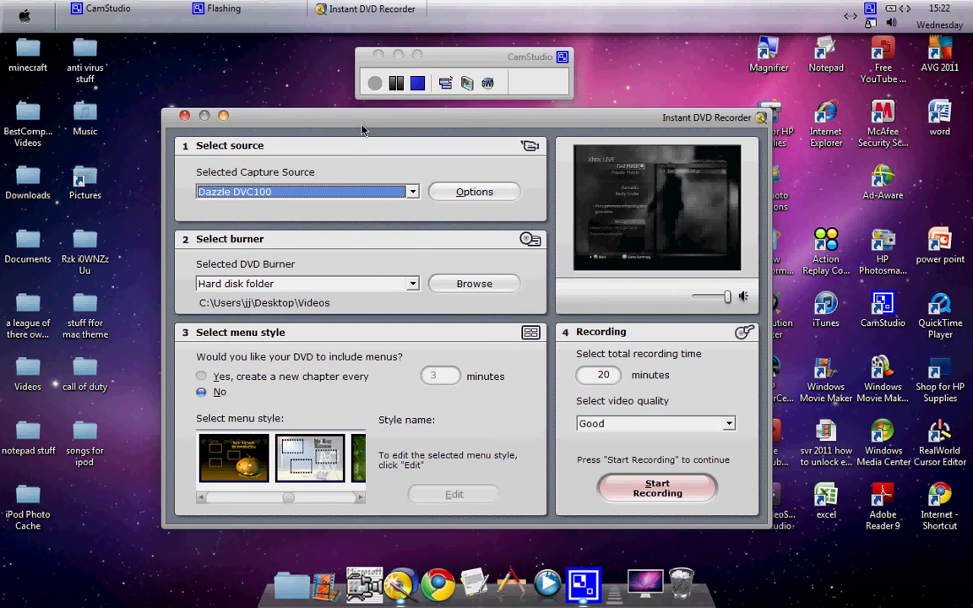
Look through the available capture sources and select Dazzle DVC100.
click(410, 194)
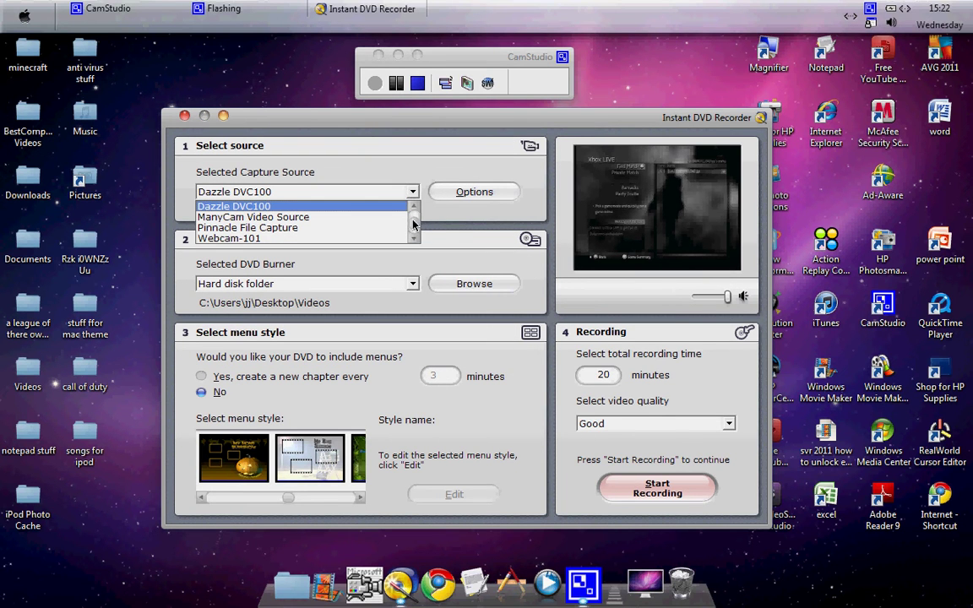
scroll(420, 224, up, 1)
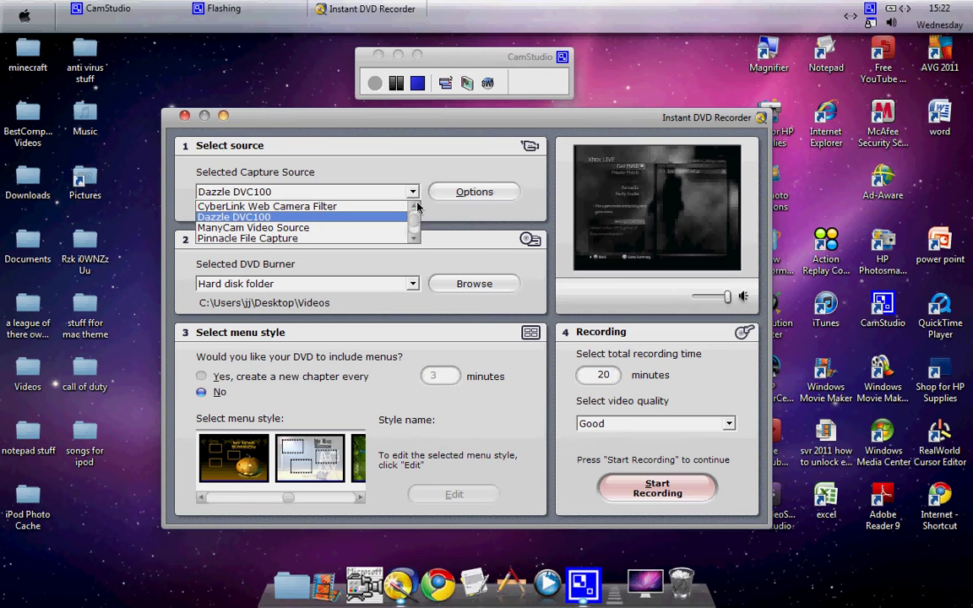
scroll(376, 204, down, 1)
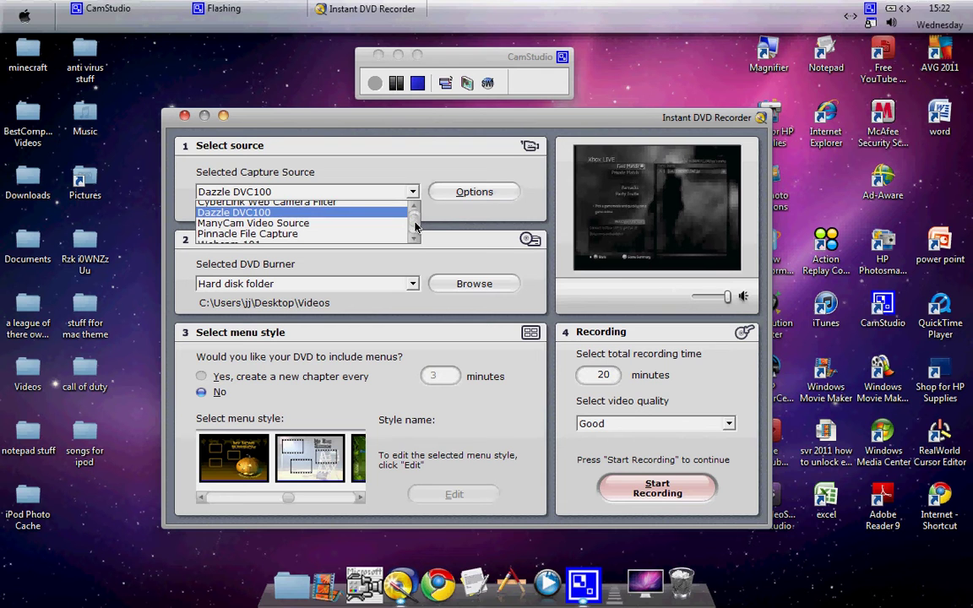
click(265, 206)
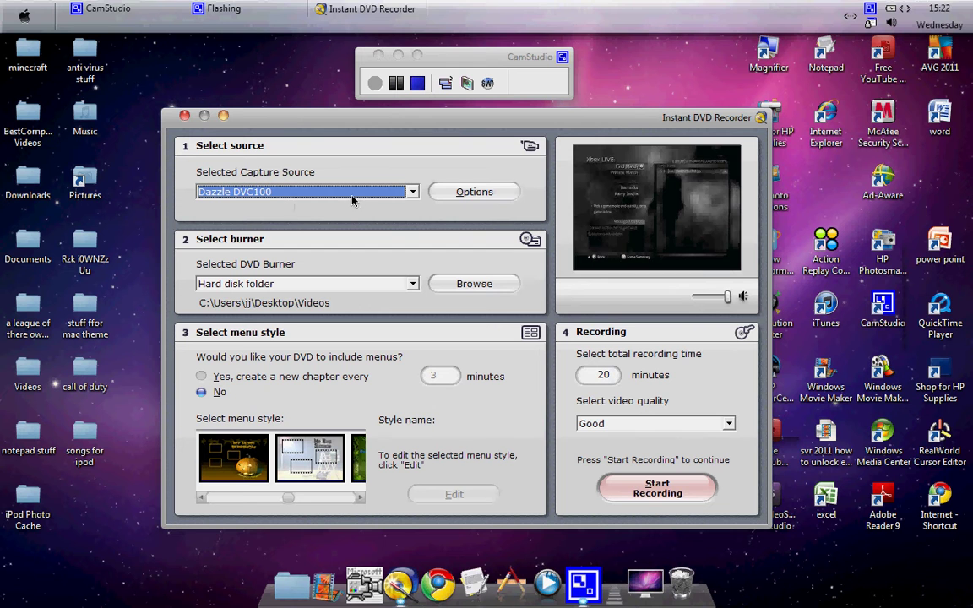
Restore the default picture settings in the capture source options and raise the saturation slightly.
click(449, 193)
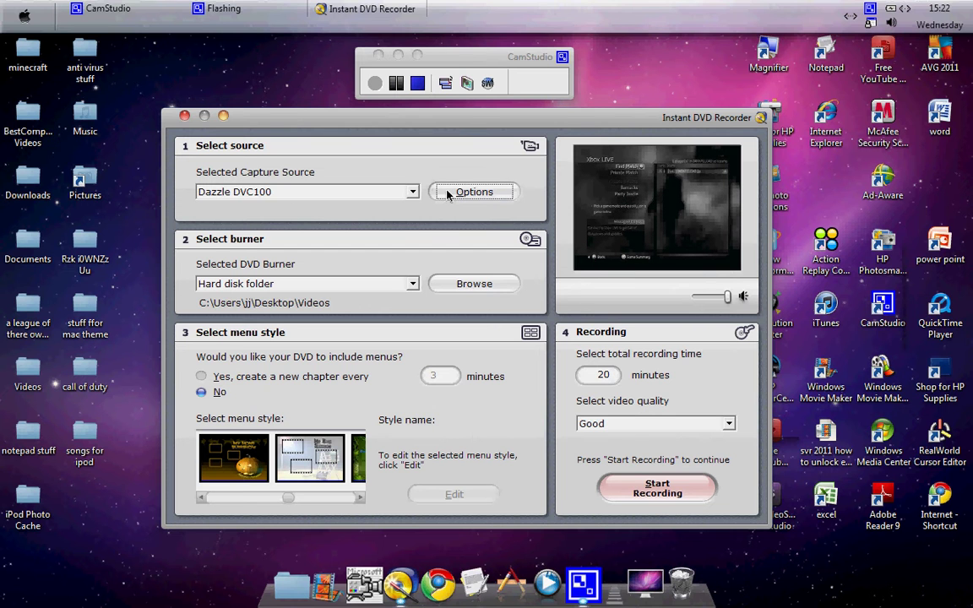
click(467, 293)
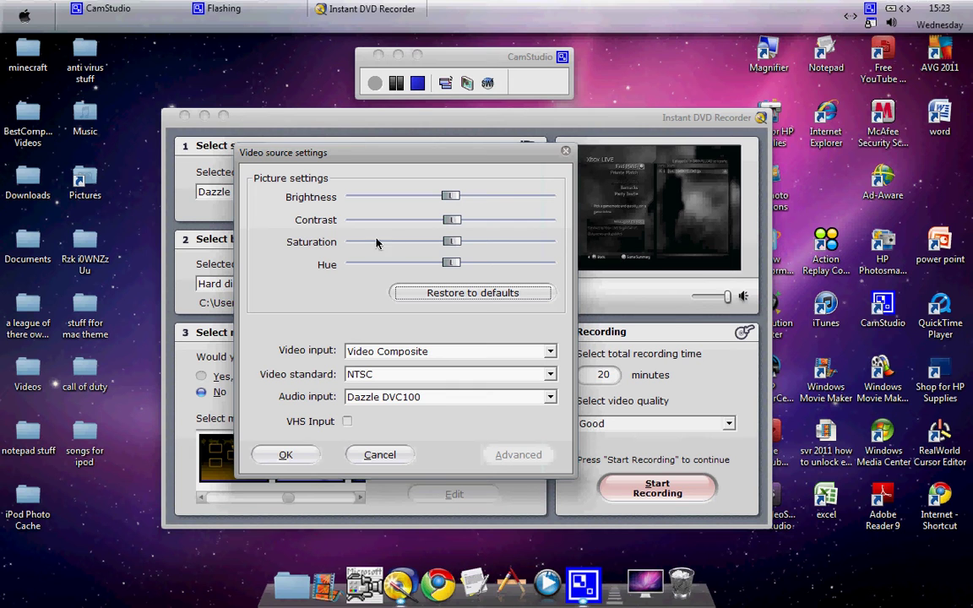
drag(452, 241, 472, 243)
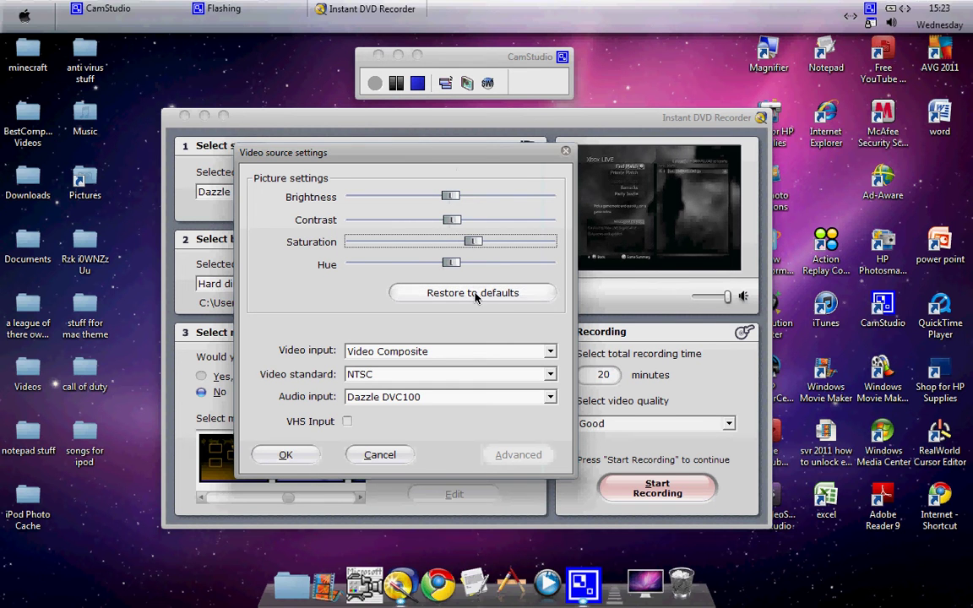
Try the PAL, PAL-M and SECAM video standards and set the video standard back to NTSC.
click(425, 382)
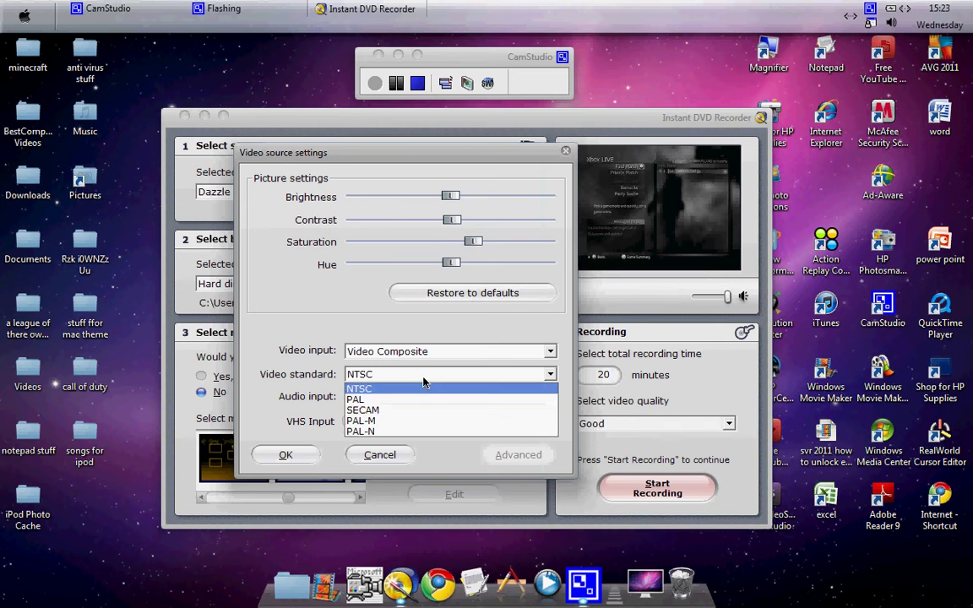
click(418, 382)
click(406, 382)
click(359, 399)
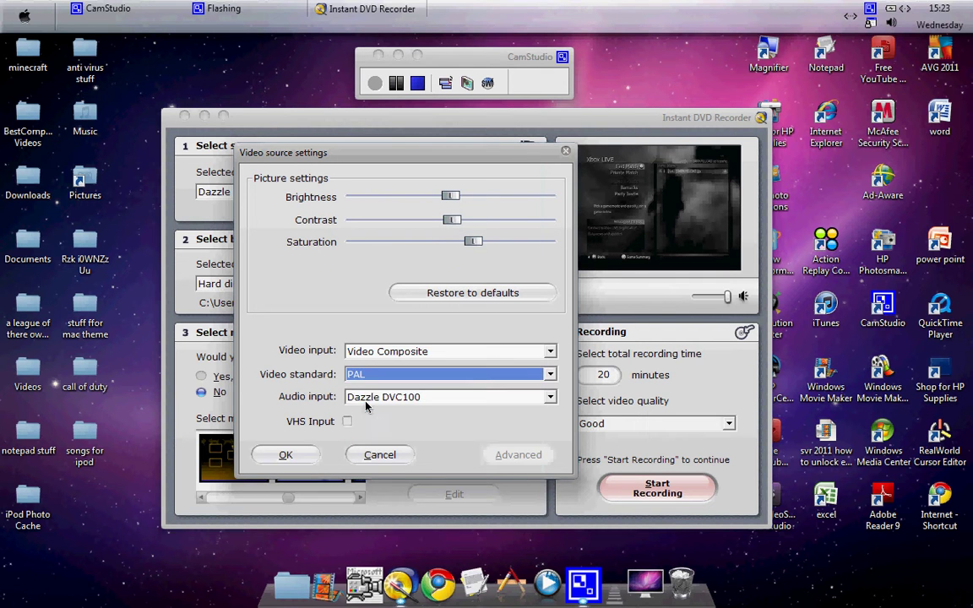
click(376, 379)
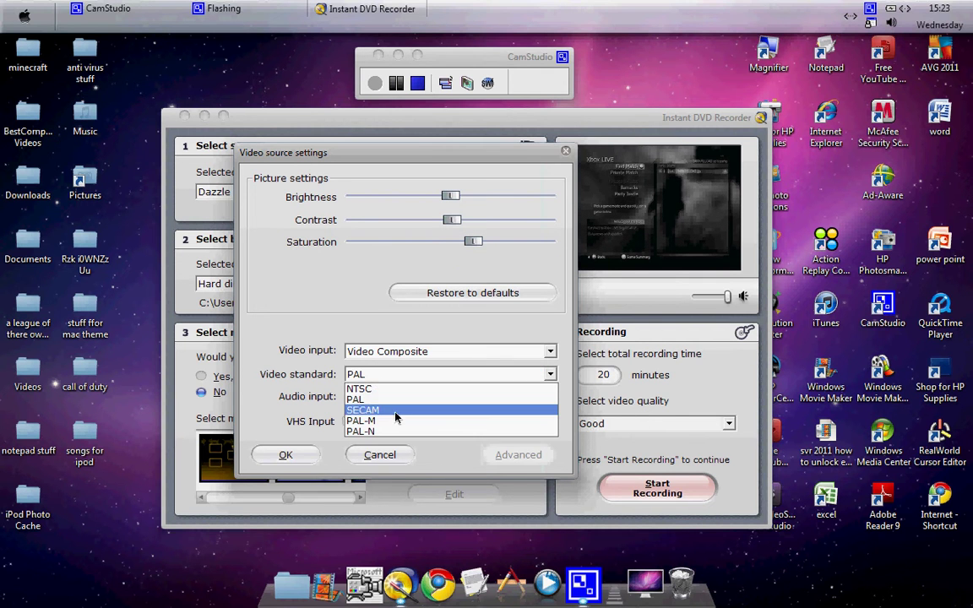
click(385, 427)
click(373, 375)
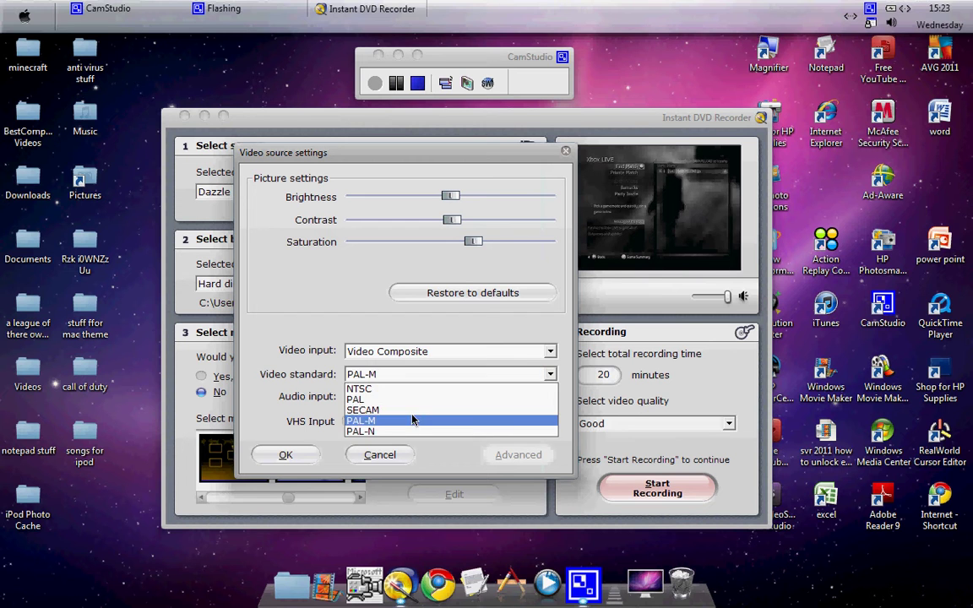
click(372, 410)
click(419, 369)
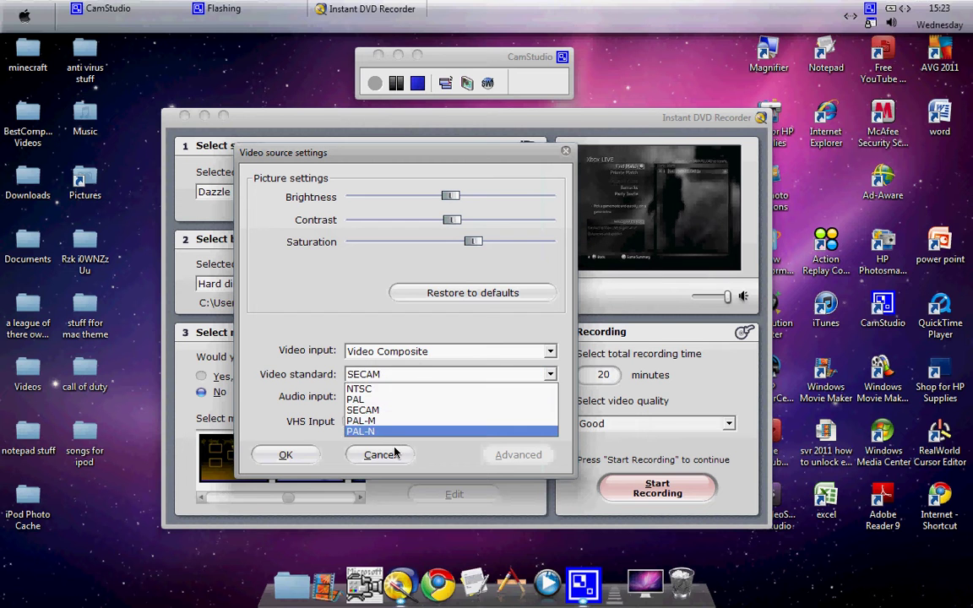
click(353, 379)
click(385, 377)
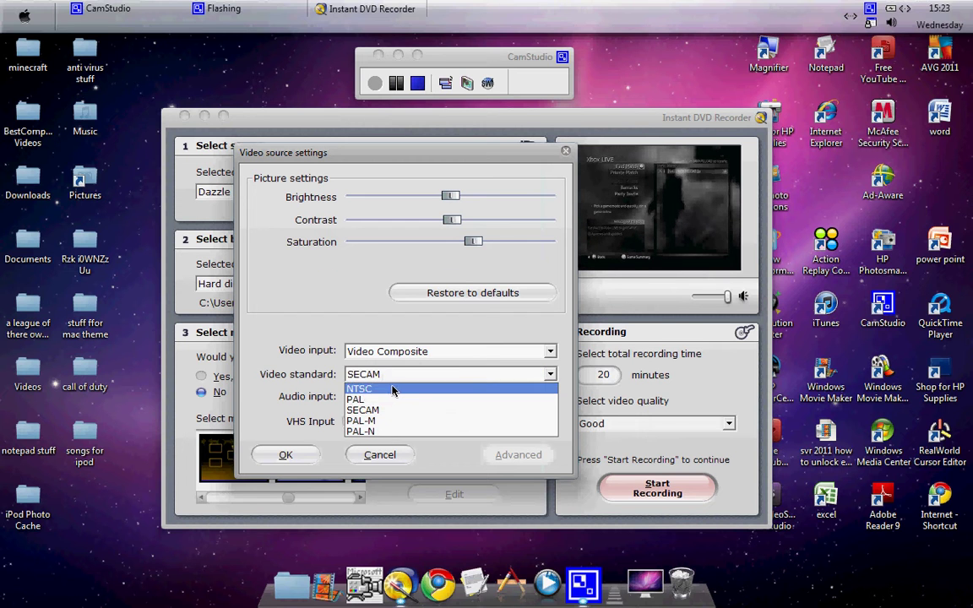
click(394, 387)
Switch the video input to Video SVideo and back to Video Composite, and apply the video source settings.
click(404, 354)
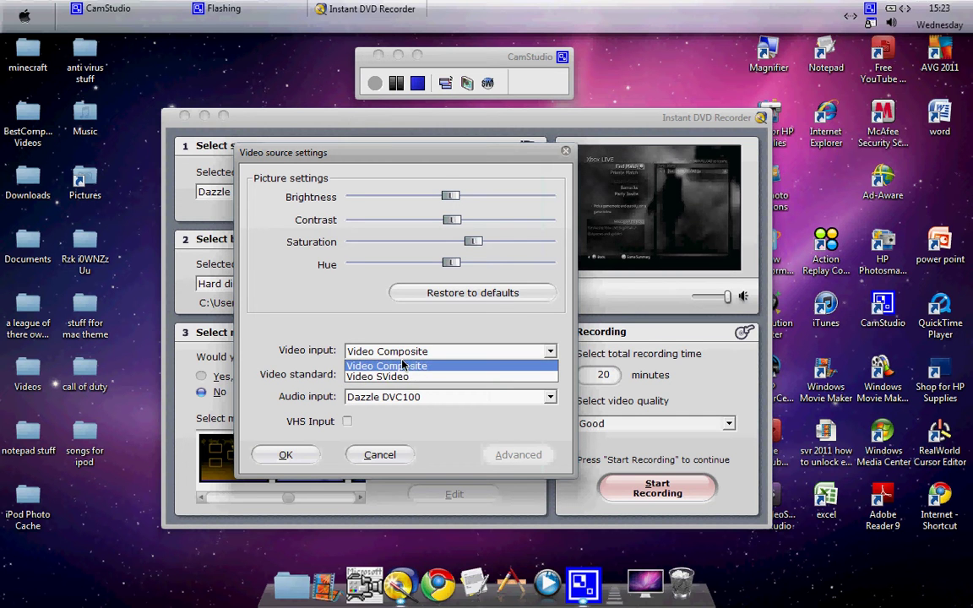
click(363, 331)
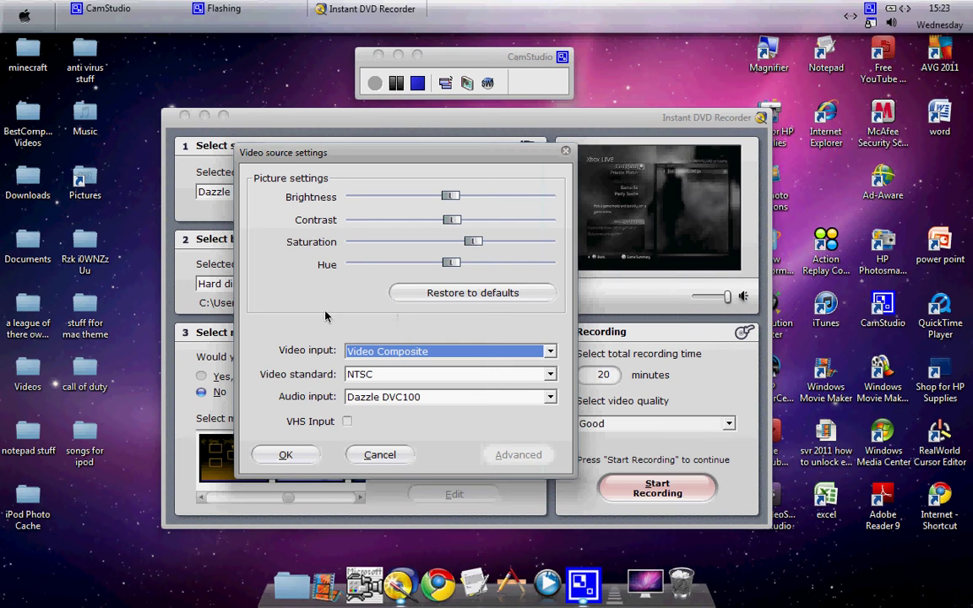
click(499, 352)
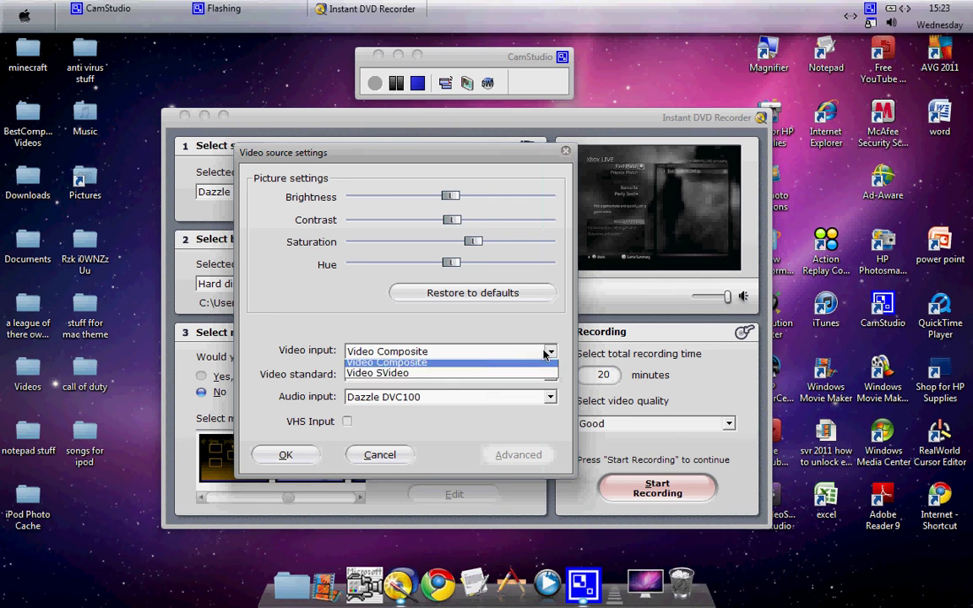
click(425, 378)
click(433, 351)
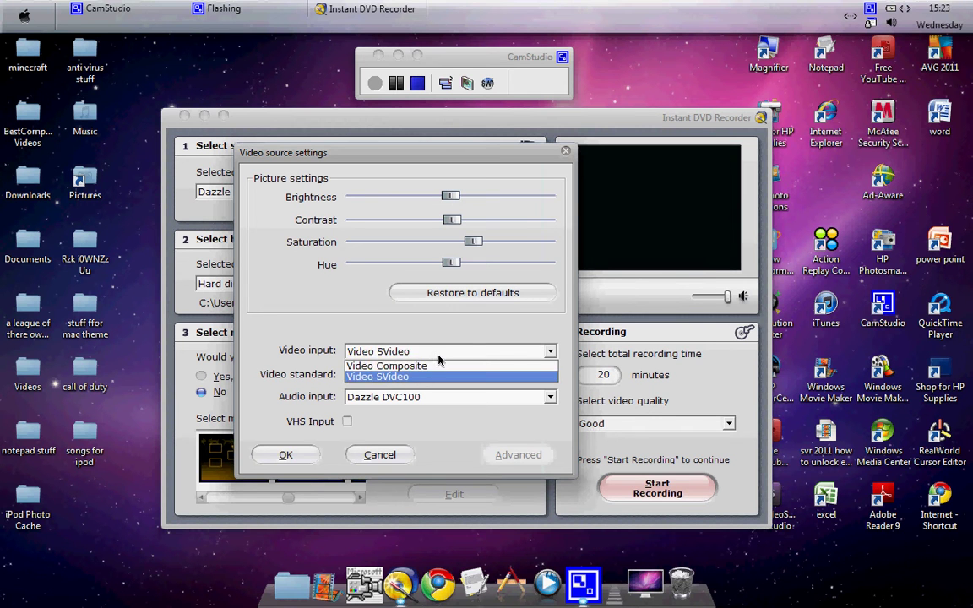
click(482, 365)
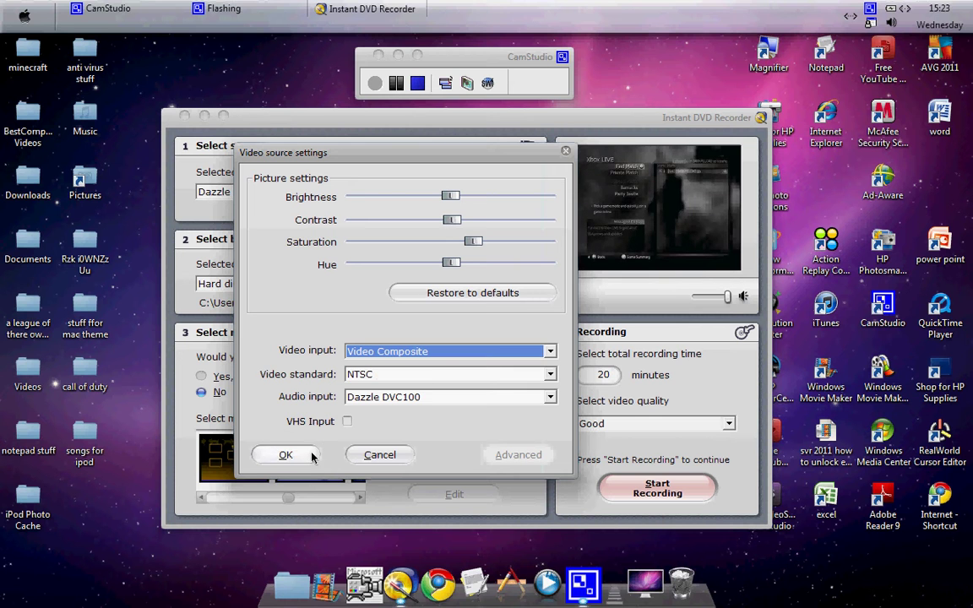
click(286, 455)
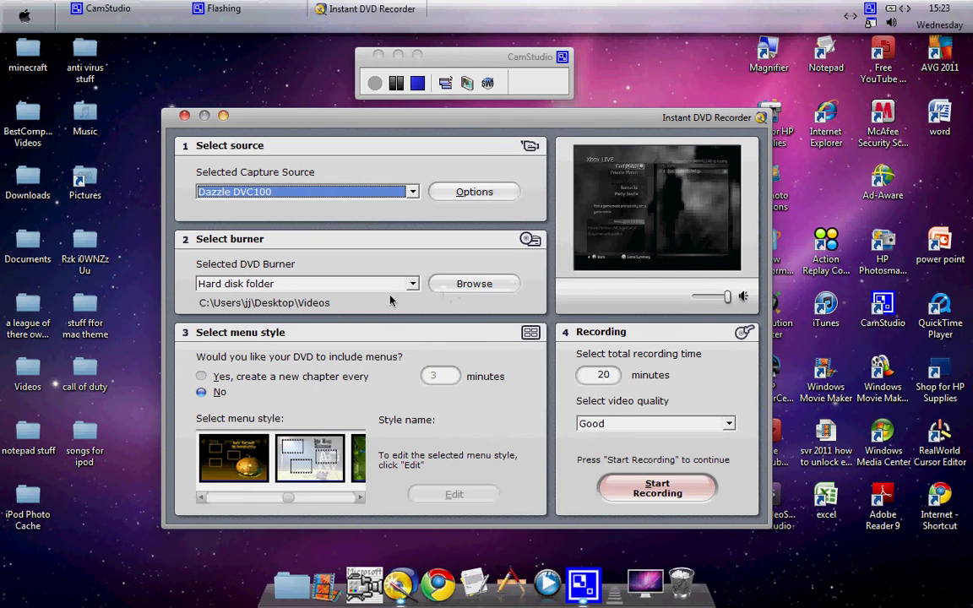
Select Hard disk folder as the DVD burner and point out its destination path.
click(363, 281)
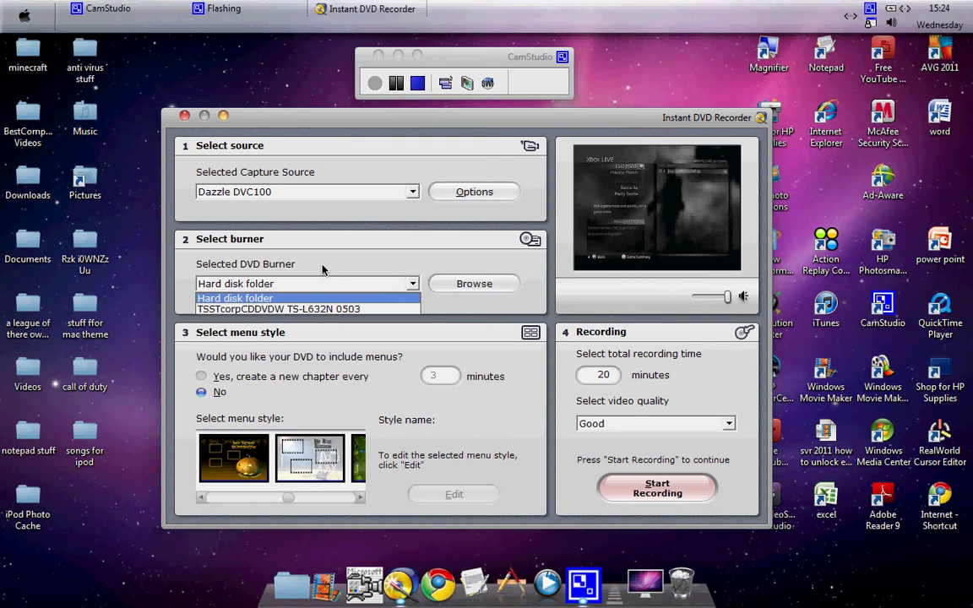
click(275, 298)
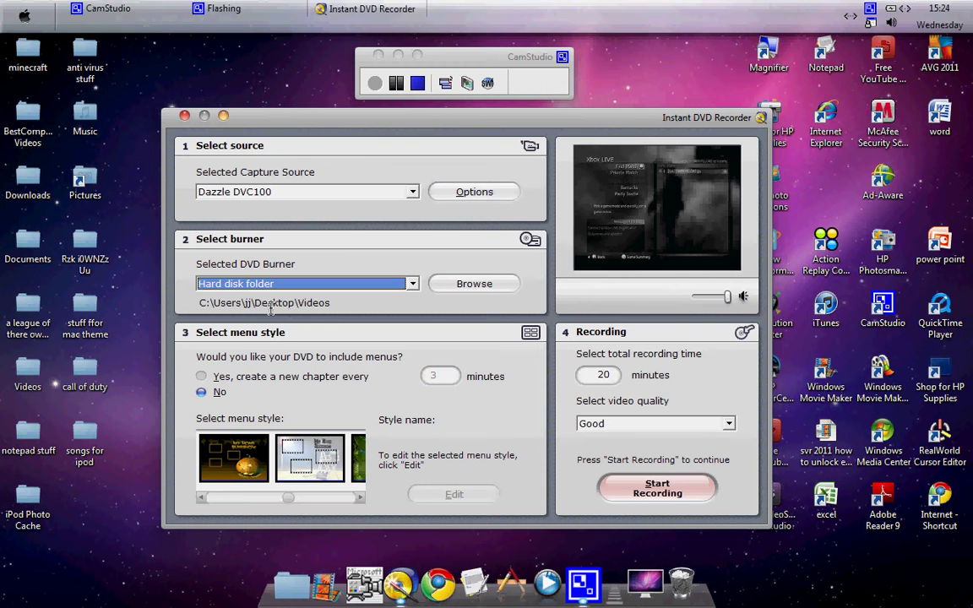
click(186, 269)
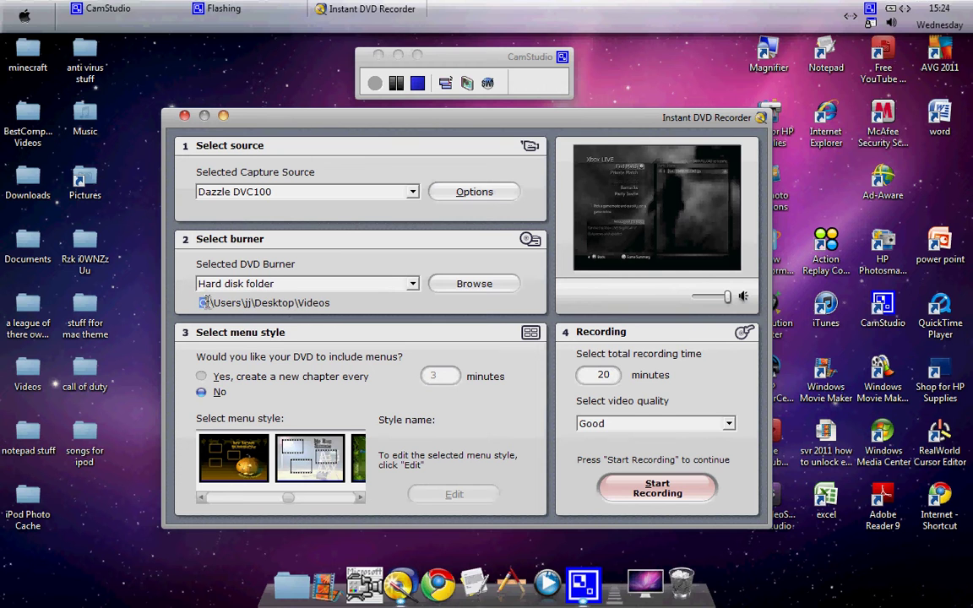
drag(331, 302, 277, 303)
click(277, 302)
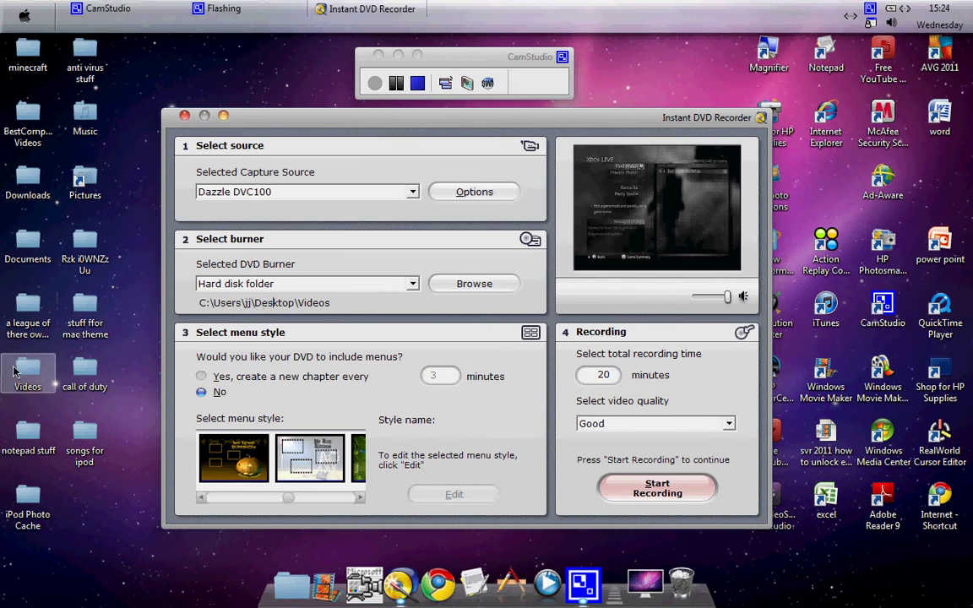
Open the Videos folder on the desktop to examine the recording destination, and close it.
double_click(17, 372)
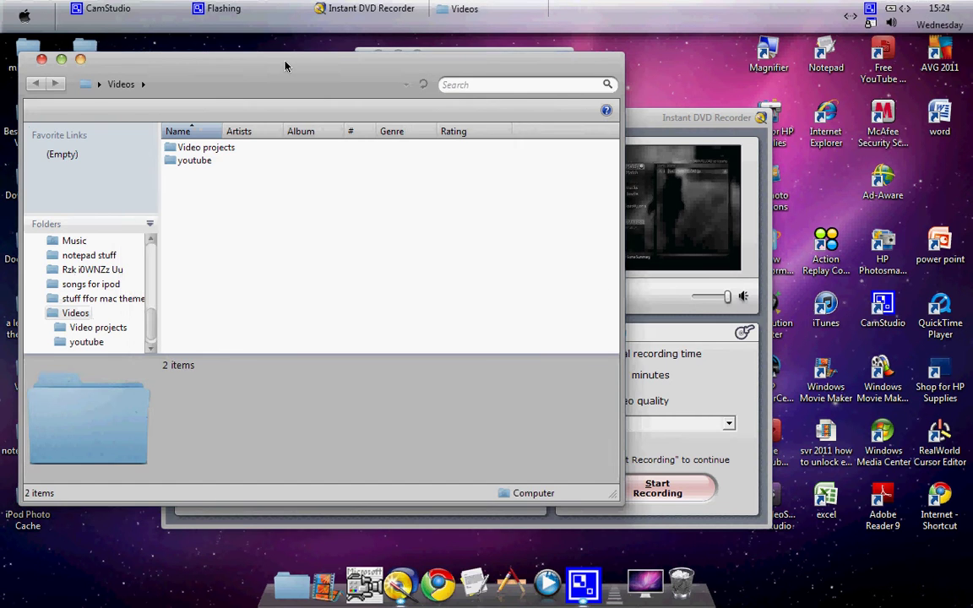
drag(284, 66, 341, 103)
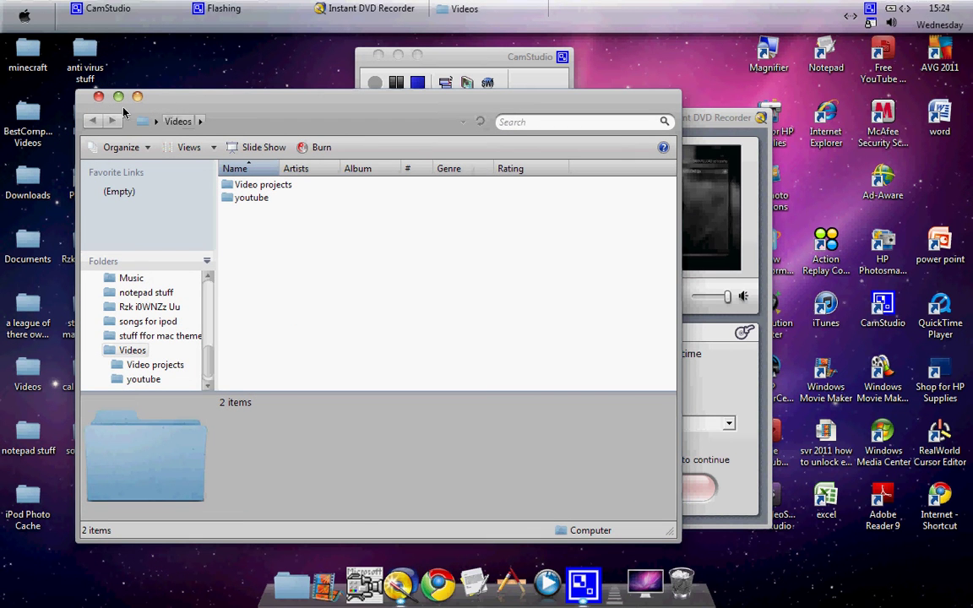
drag(275, 233, 412, 279)
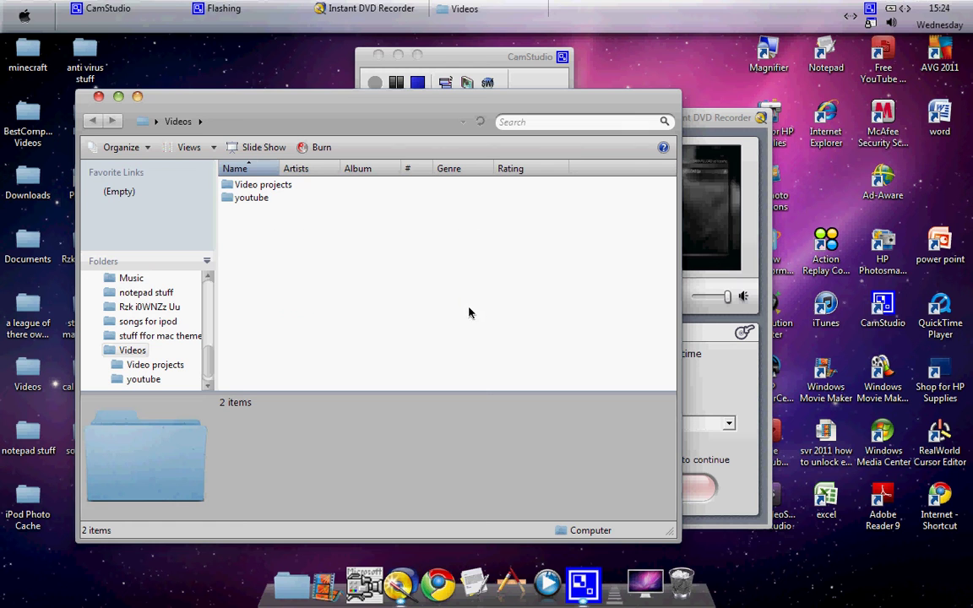
click(98, 96)
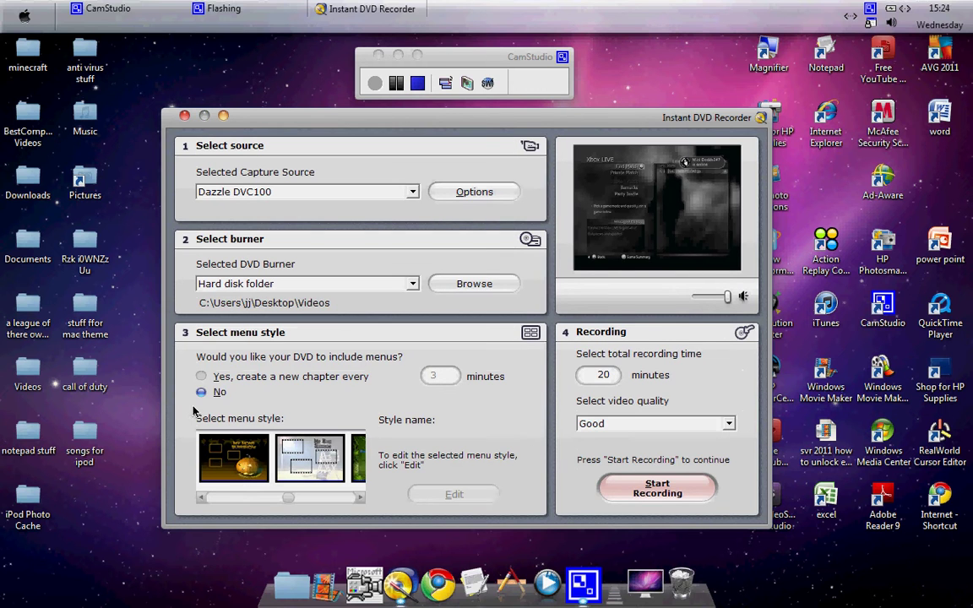
Choose not to include menus on the DVD.
click(202, 392)
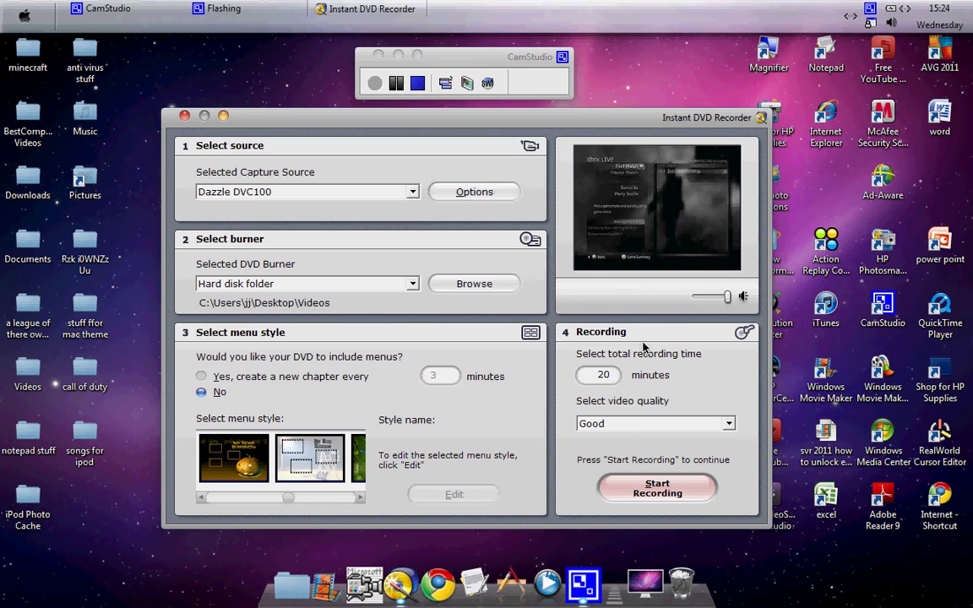
Choose Good as the recording's video quality and shift the recorder window slightly.
click(730, 425)
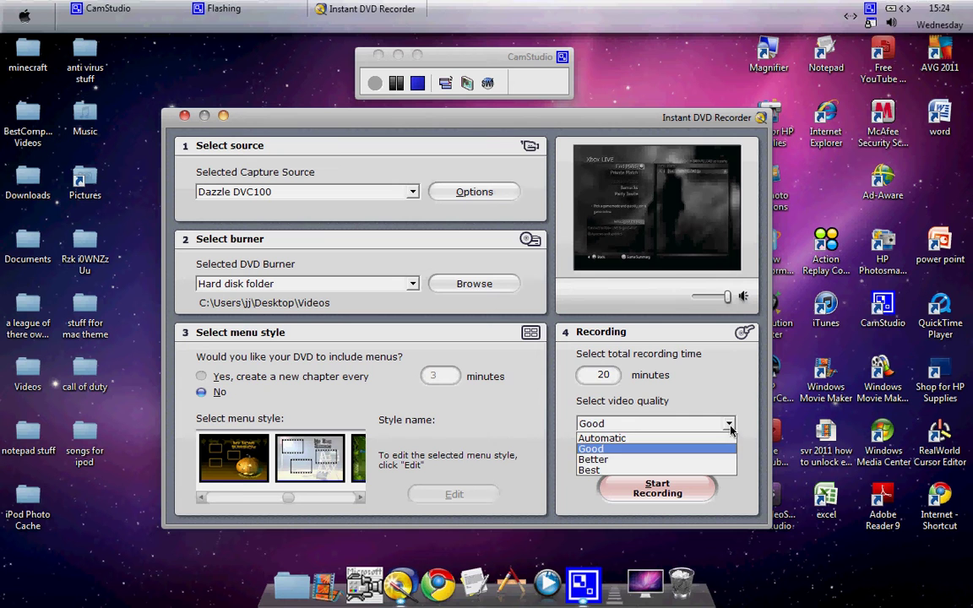
click(616, 449)
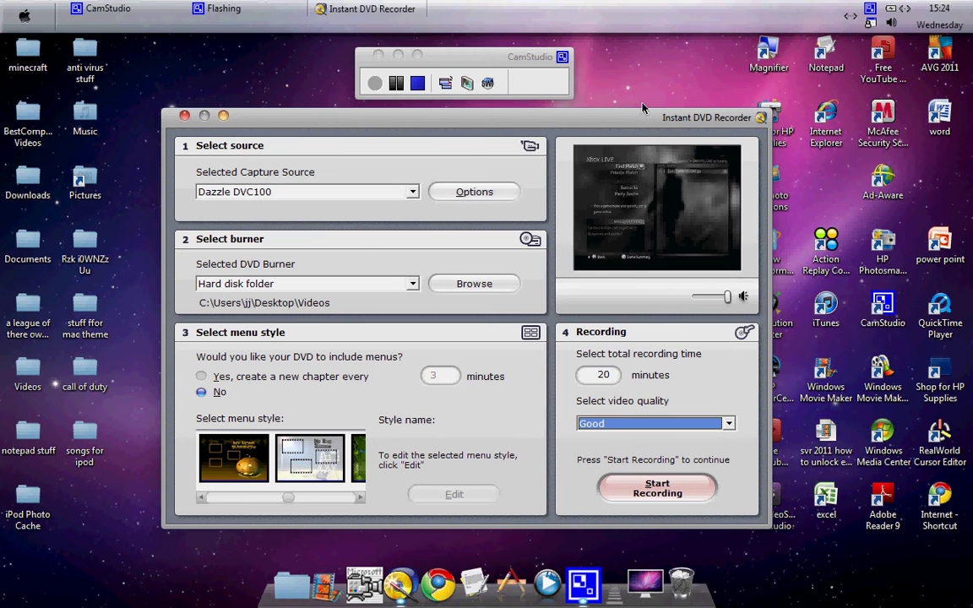
drag(638, 113, 665, 126)
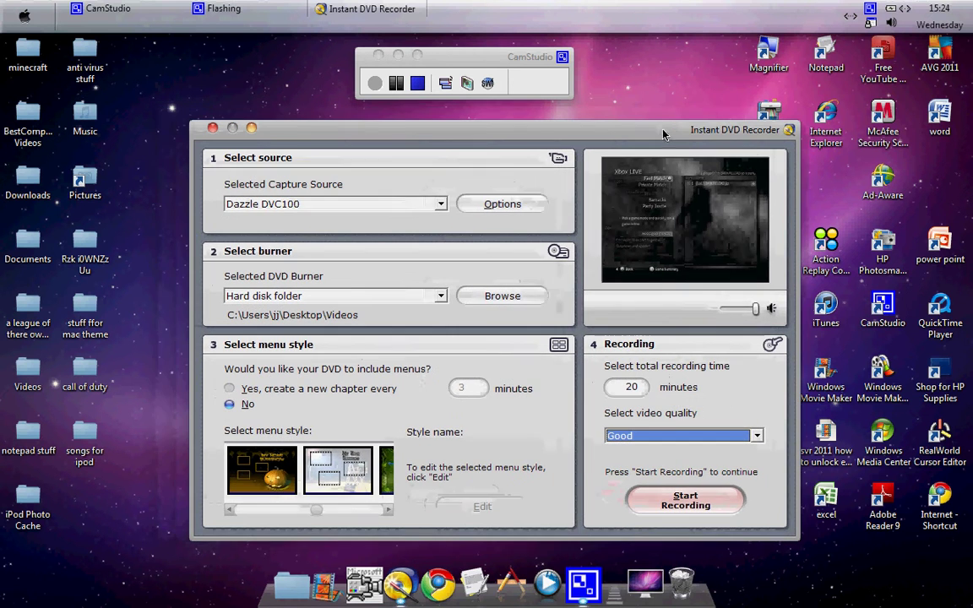
Minimize Instant DVD Recorder and launch AMCap.
click(251, 127)
drag(256, 202, 306, 241)
click(270, 205)
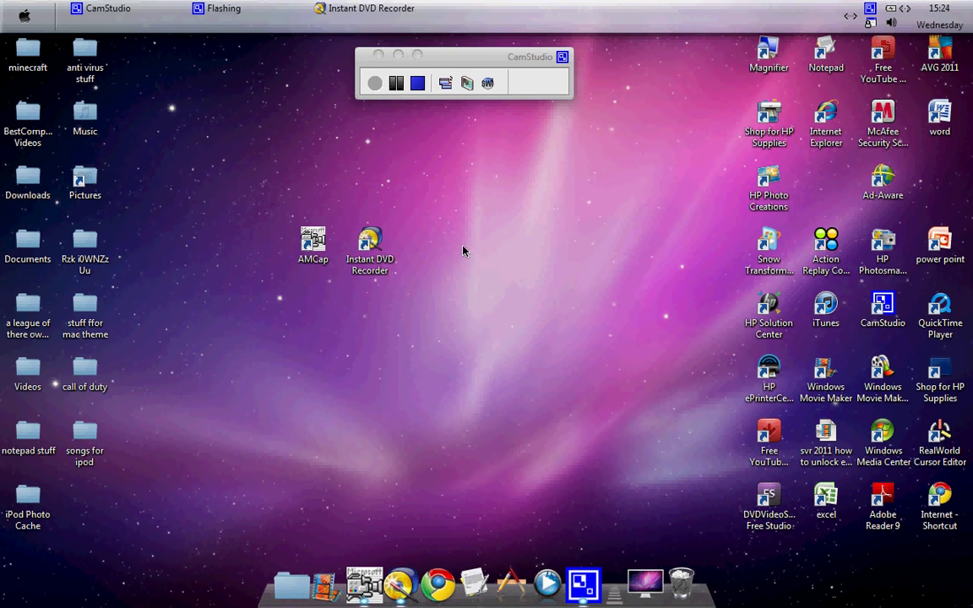
click(578, 393)
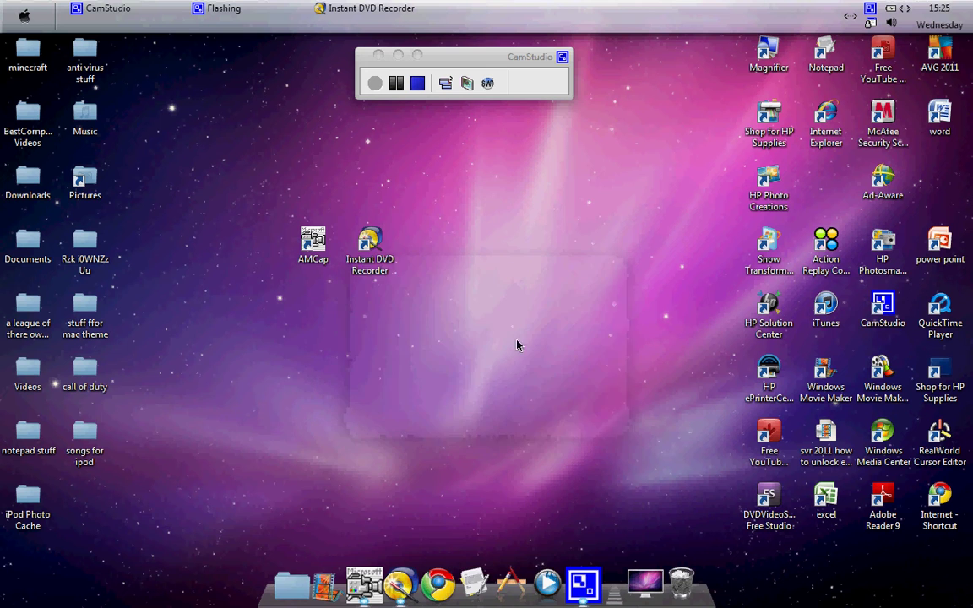
drag(456, 167, 547, 170)
Open the Video Capture Filter properties and set the video standard to NTSC_M.
click(308, 187)
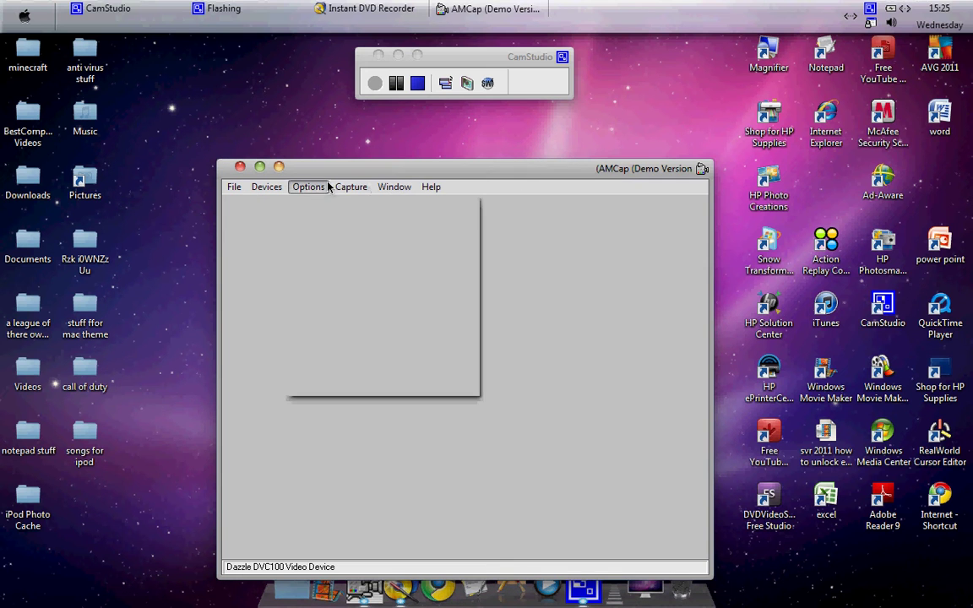
click(385, 347)
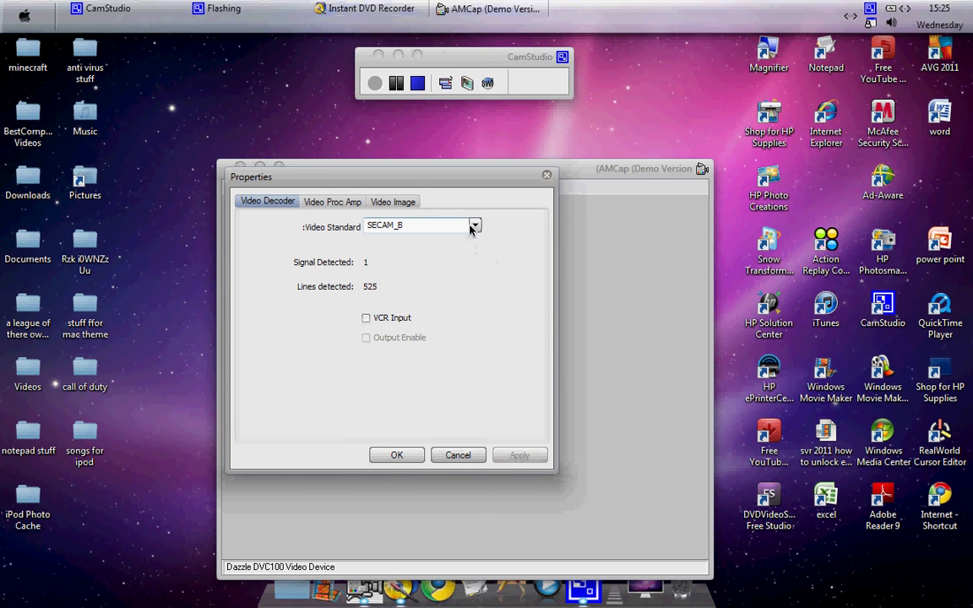
click(475, 224)
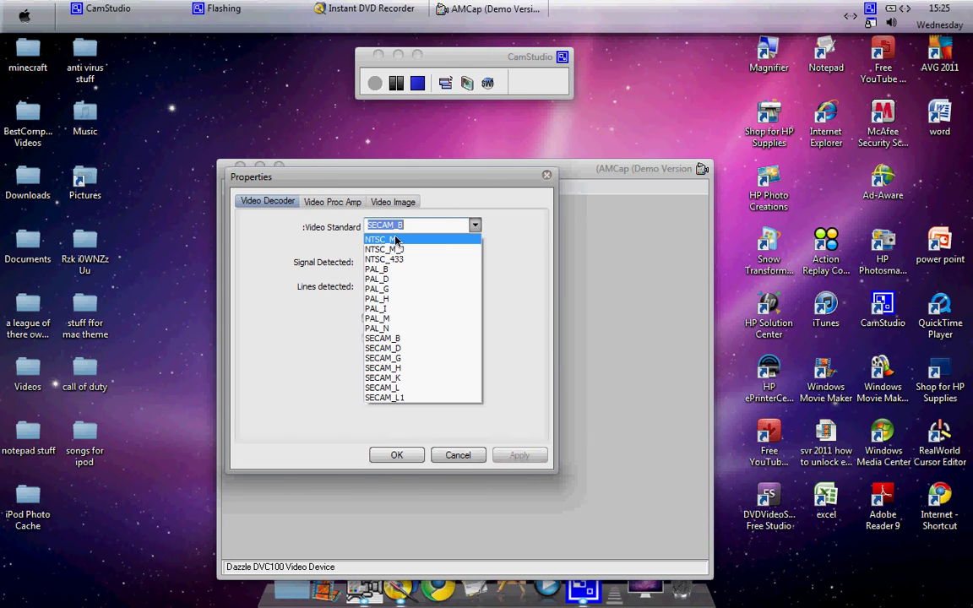
click(395, 241)
Reset the Video Proc Amp values to their defaults, and set the sharpness to 4 and the saturation to 43.
click(326, 203)
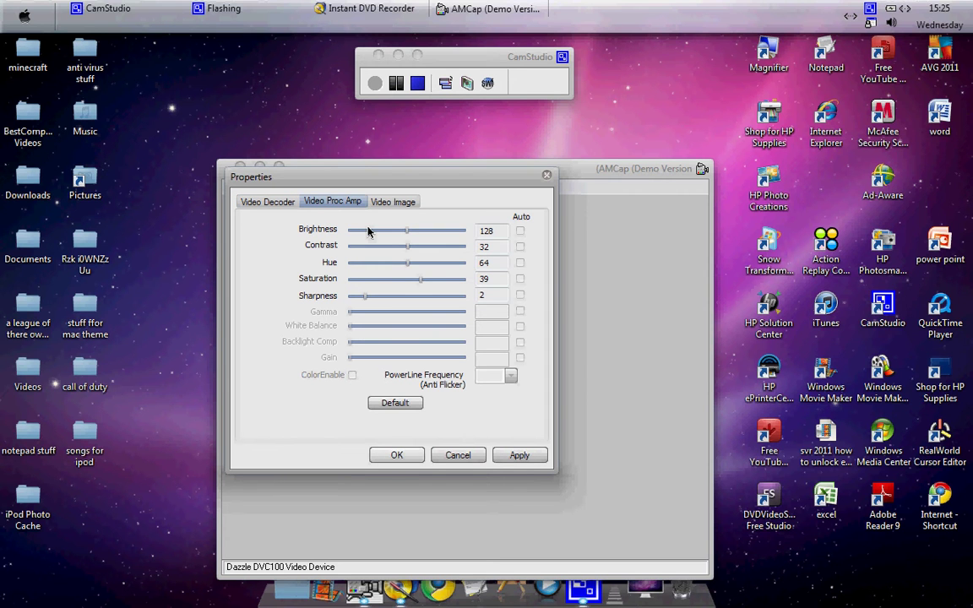
click(396, 403)
click(387, 297)
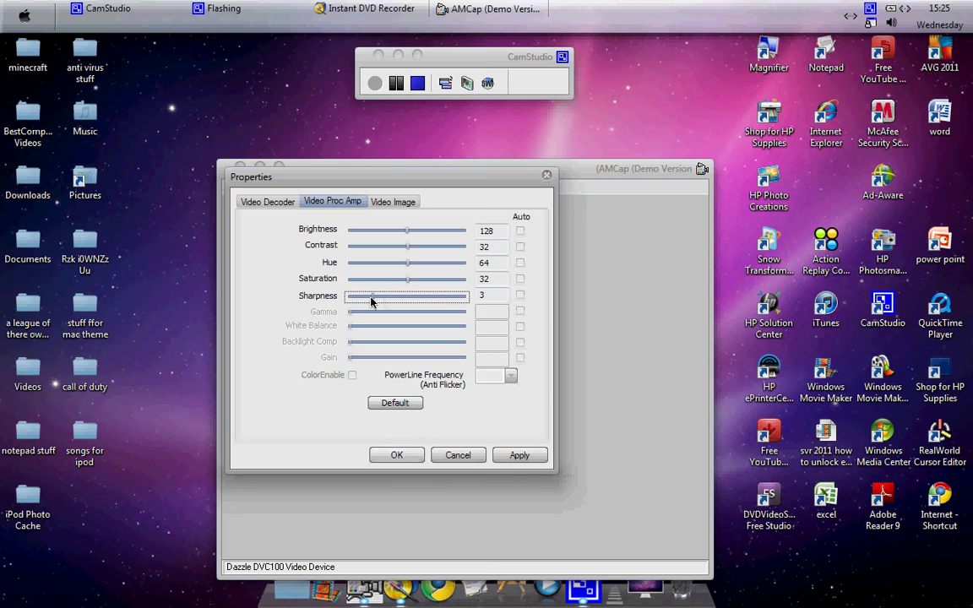
drag(372, 301, 365, 302)
drag(376, 305, 429, 282)
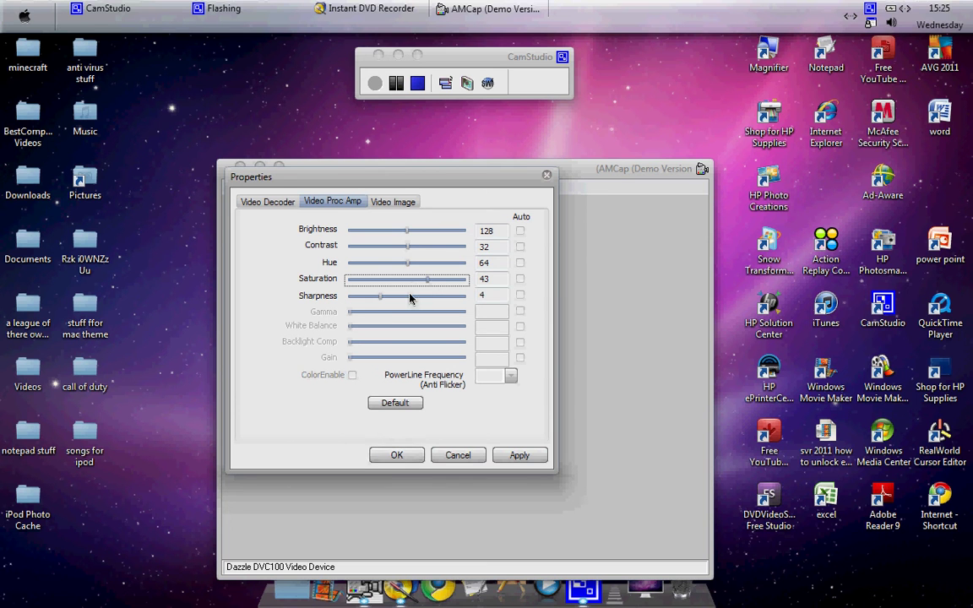
click(409, 203)
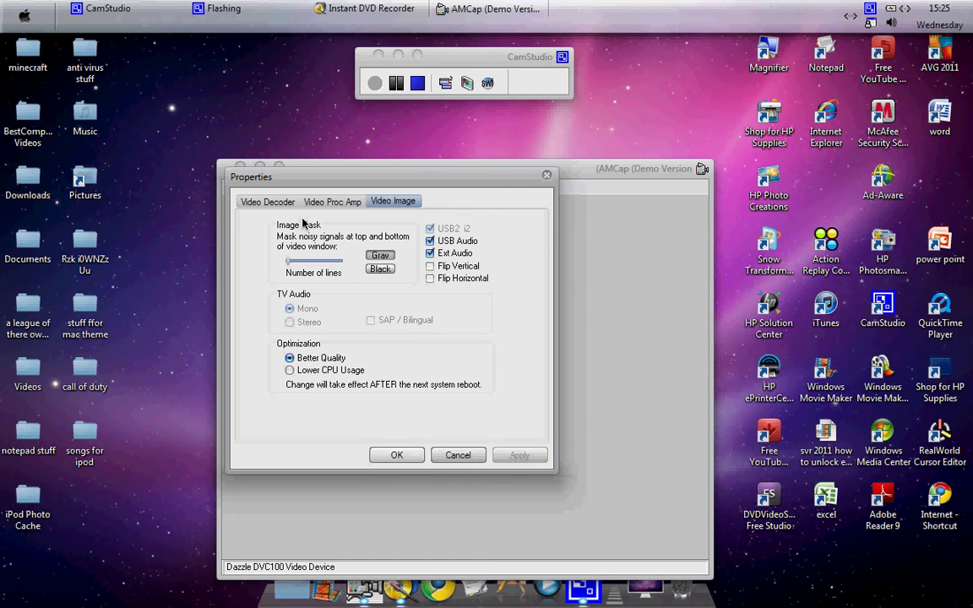
click(265, 202)
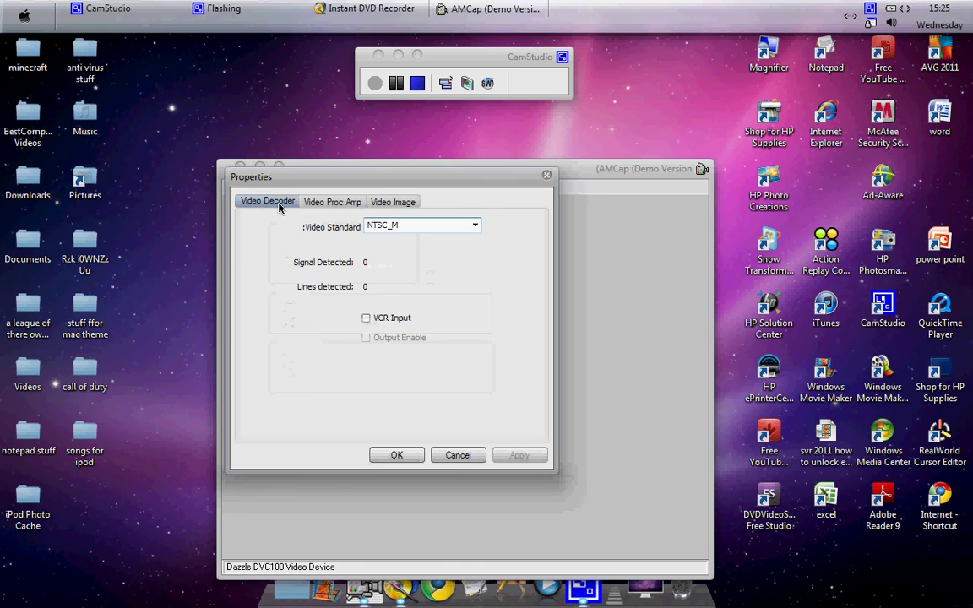
Arrange Instant DVD Recorder and the AMCap Properties dialog so the recorder's preview and the decoder settings can be seen together.
click(376, 7)
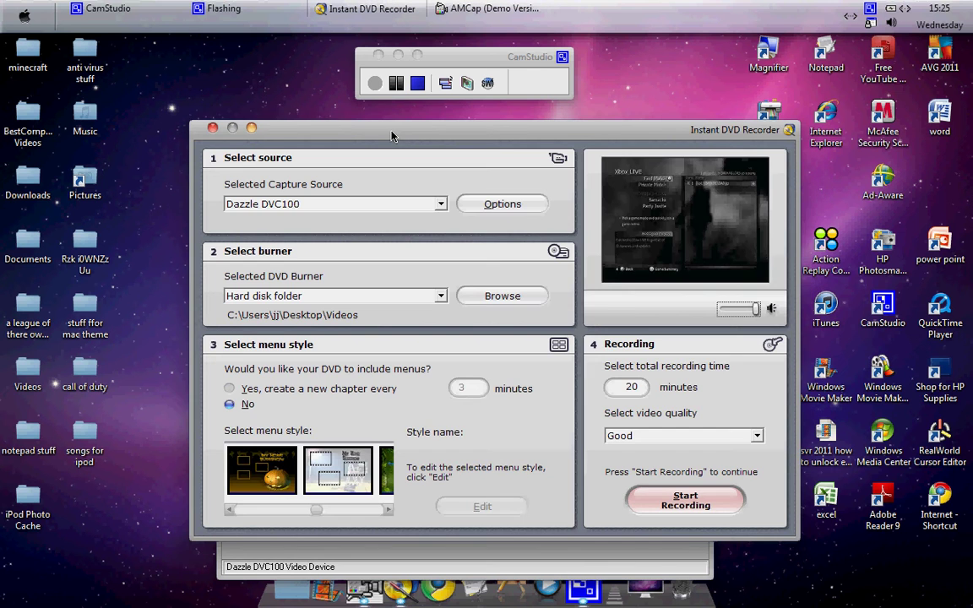
drag(391, 135, 526, 201)
click(277, 185)
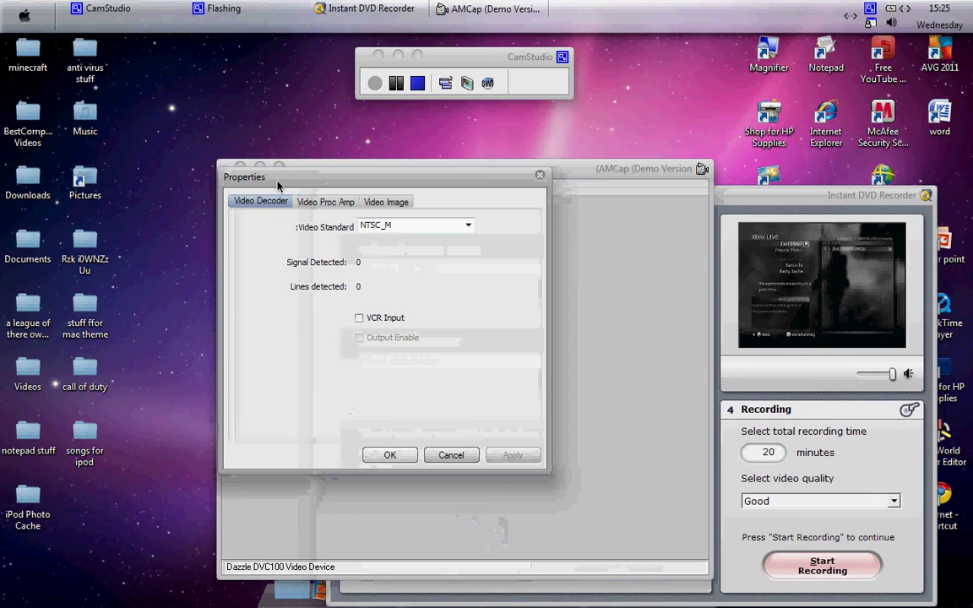
drag(277, 184, 233, 186)
click(377, 8)
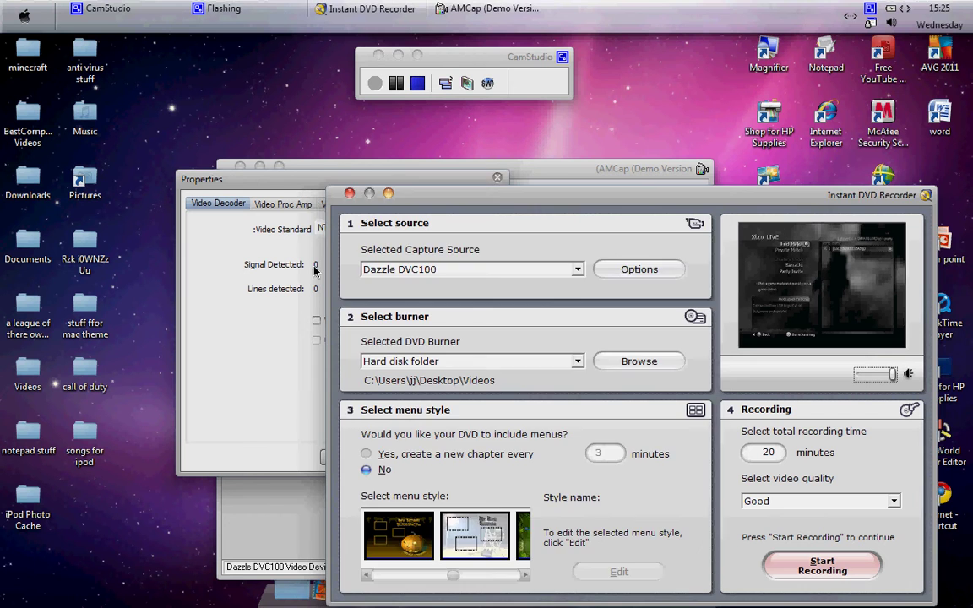
click(314, 268)
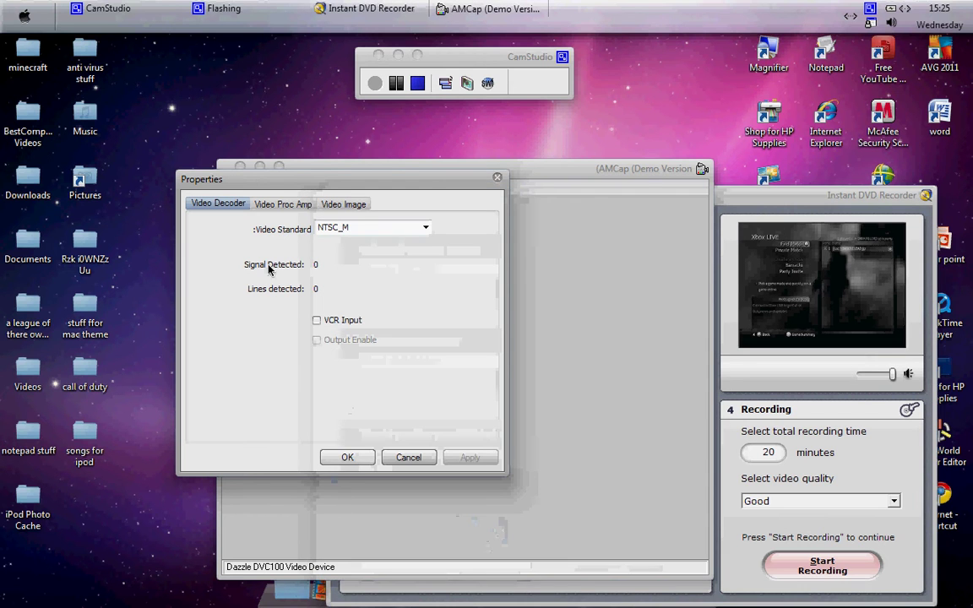
Set the video standard to SECAM_B, accept the properties, and bring Instant DVD Recorder to the front.
click(423, 230)
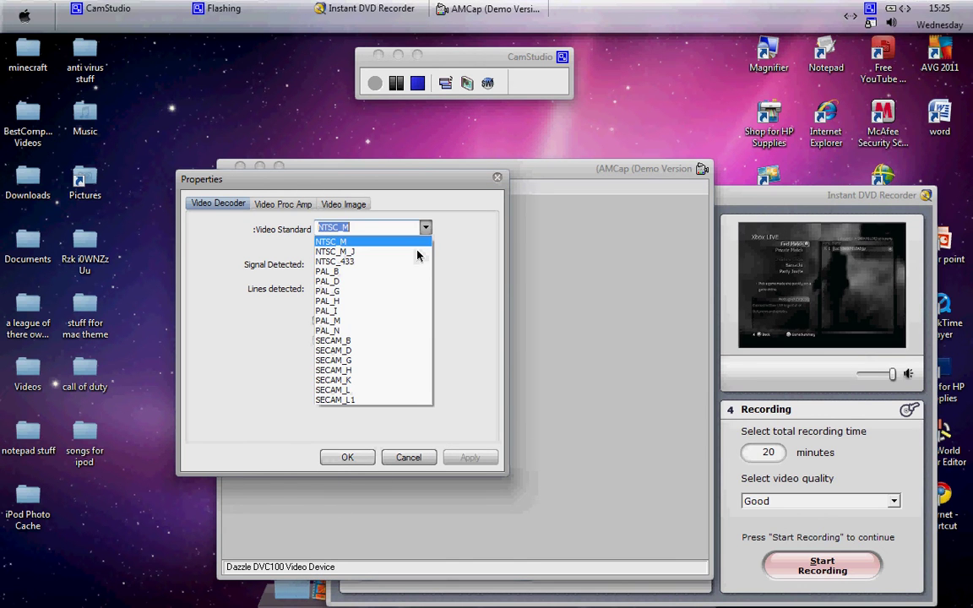
click(403, 341)
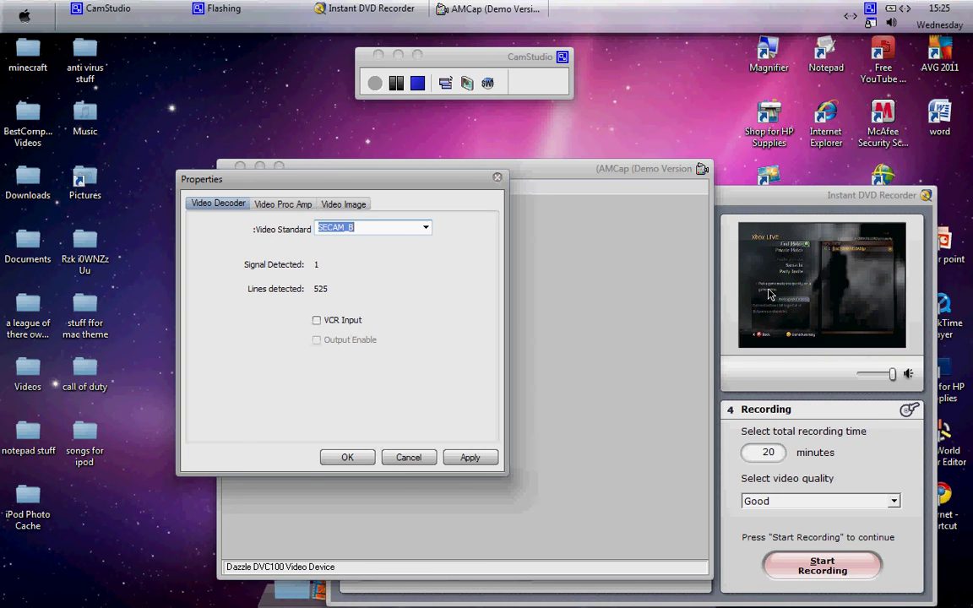
click(768, 294)
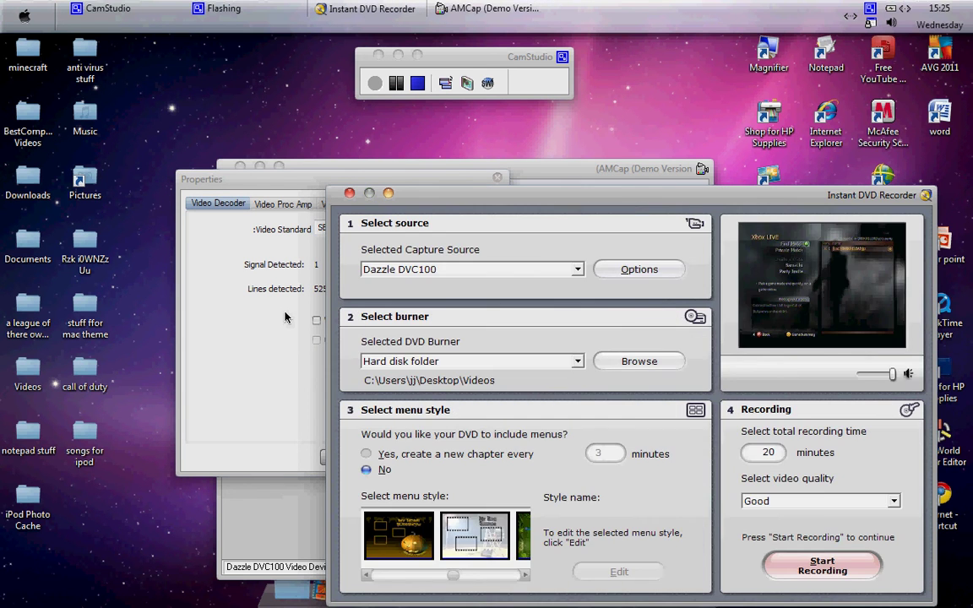
click(285, 317)
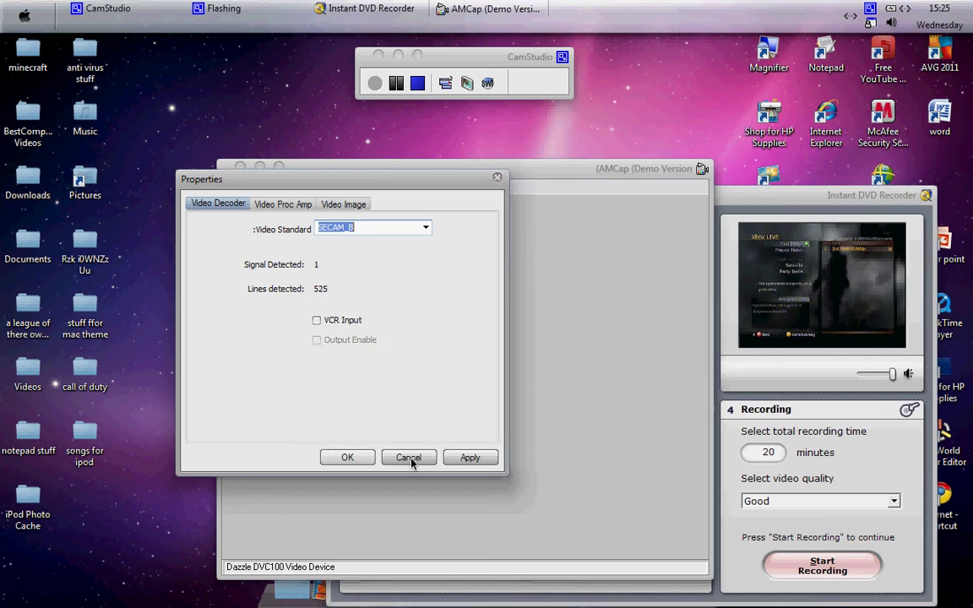
click(347, 456)
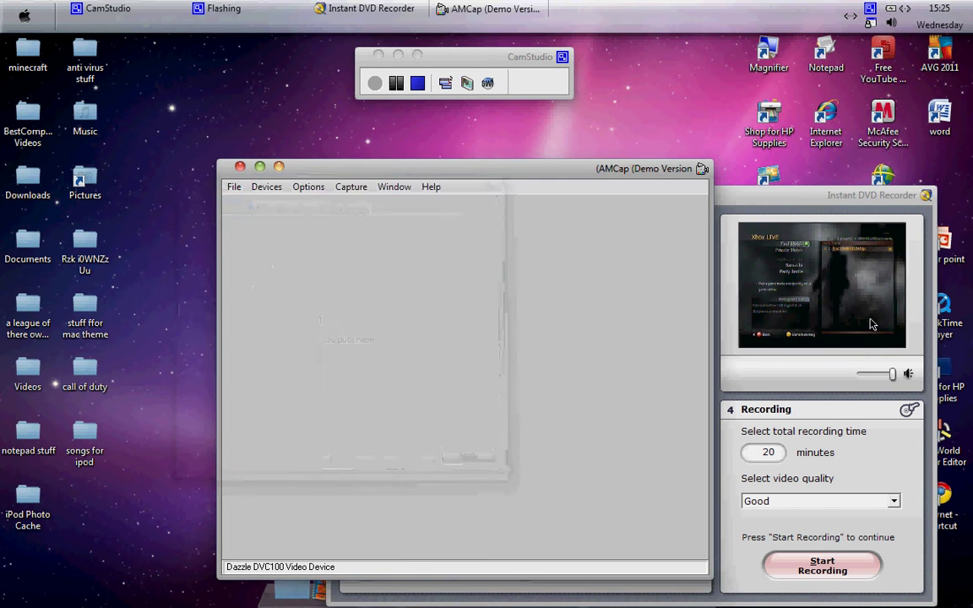
click(872, 324)
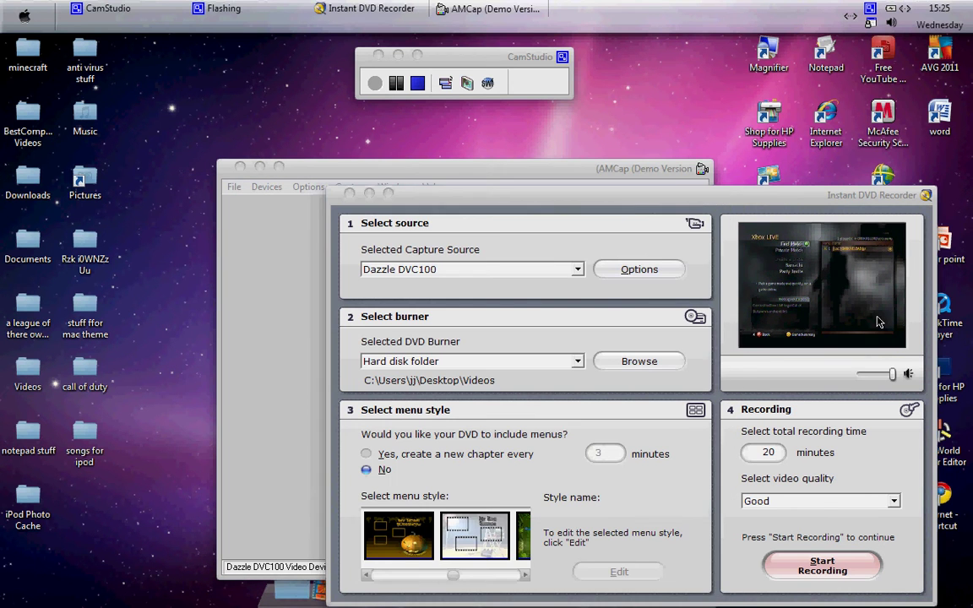
Start the recording, and set AMCap's Video Capture Filter to the SECAM_B video standard while it runs.
click(813, 559)
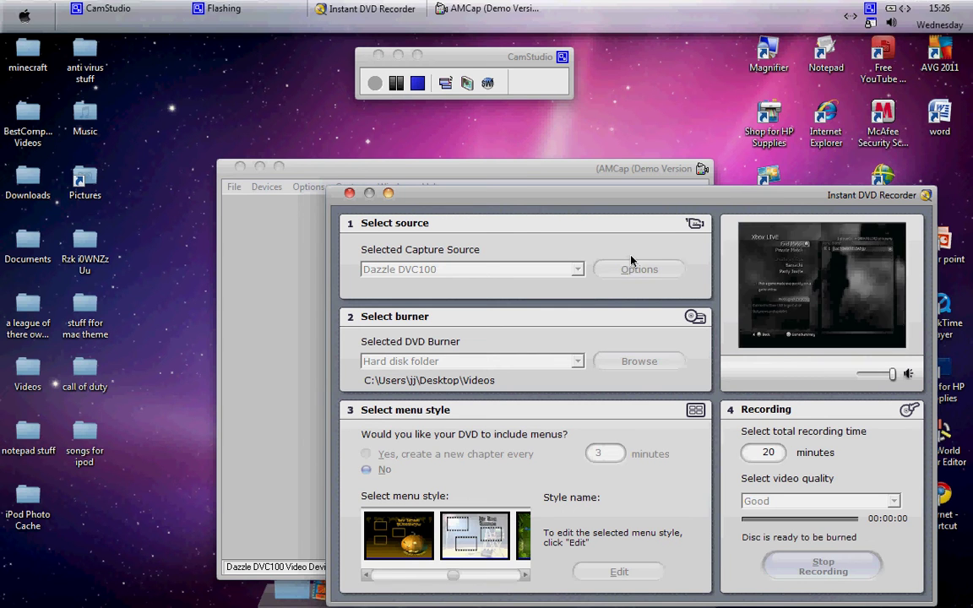
click(319, 200)
click(308, 186)
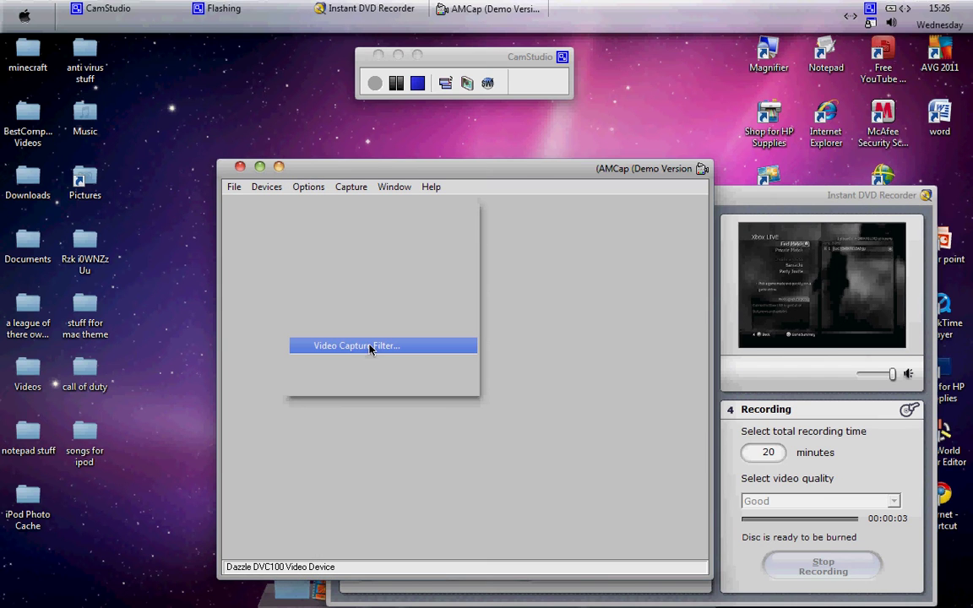
click(369, 348)
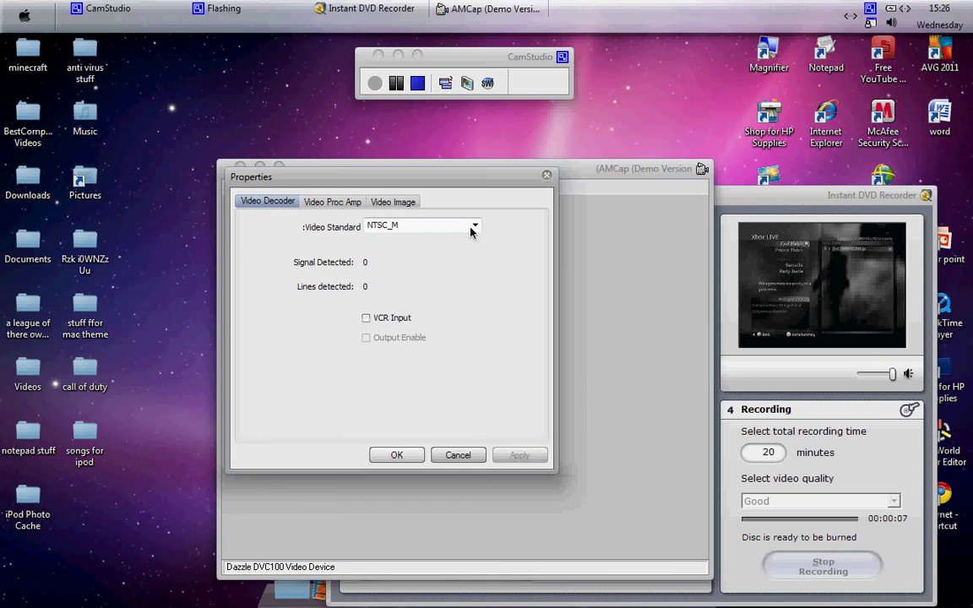
click(474, 227)
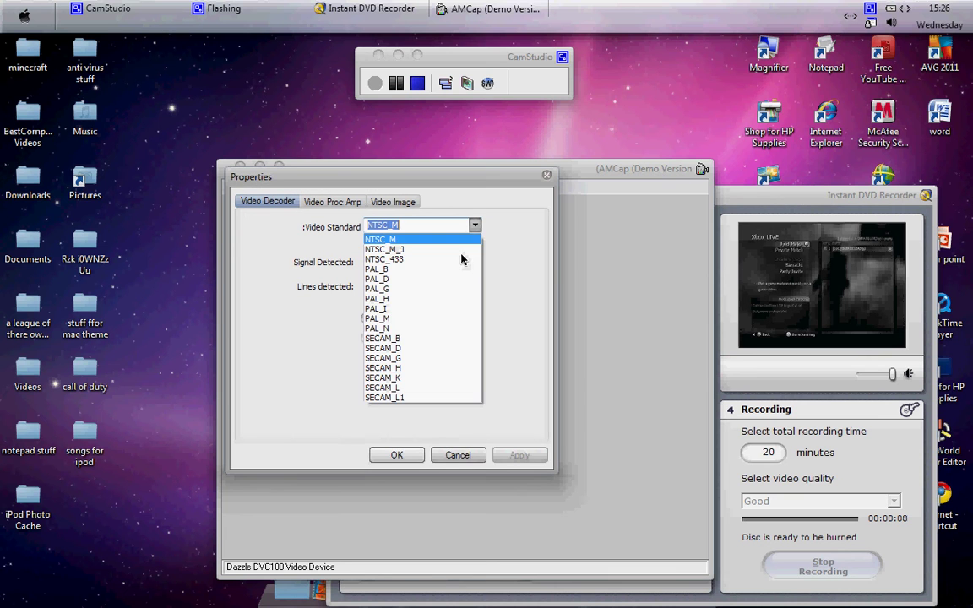
click(421, 345)
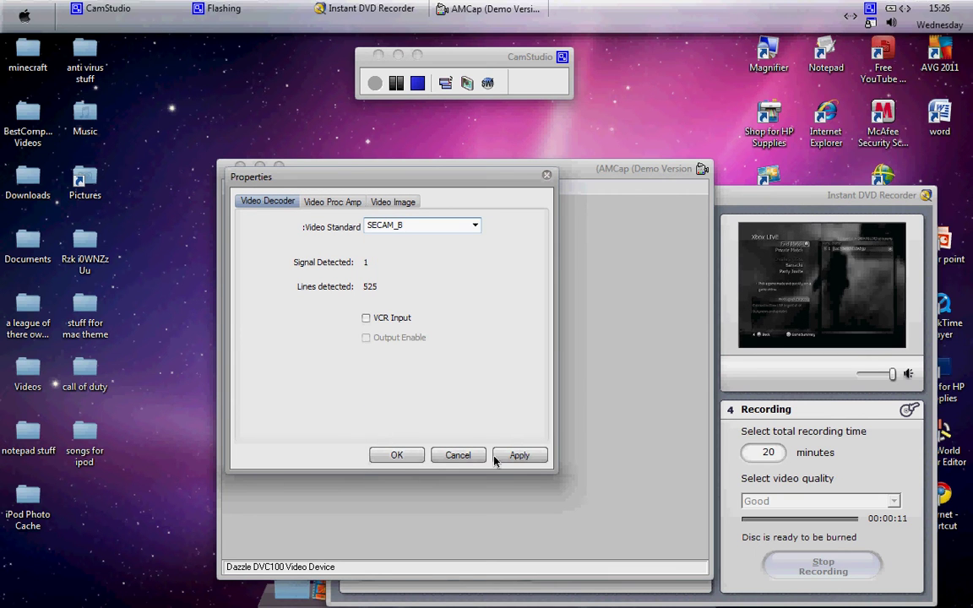
click(496, 456)
click(833, 326)
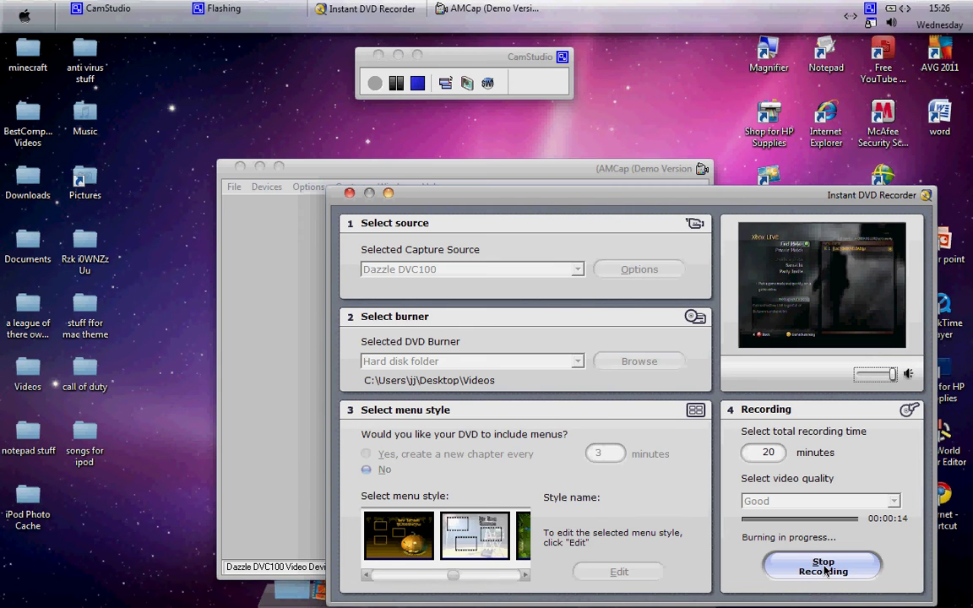
Stop the recording, and close Instant DVD Recorder and AMCap.
click(825, 572)
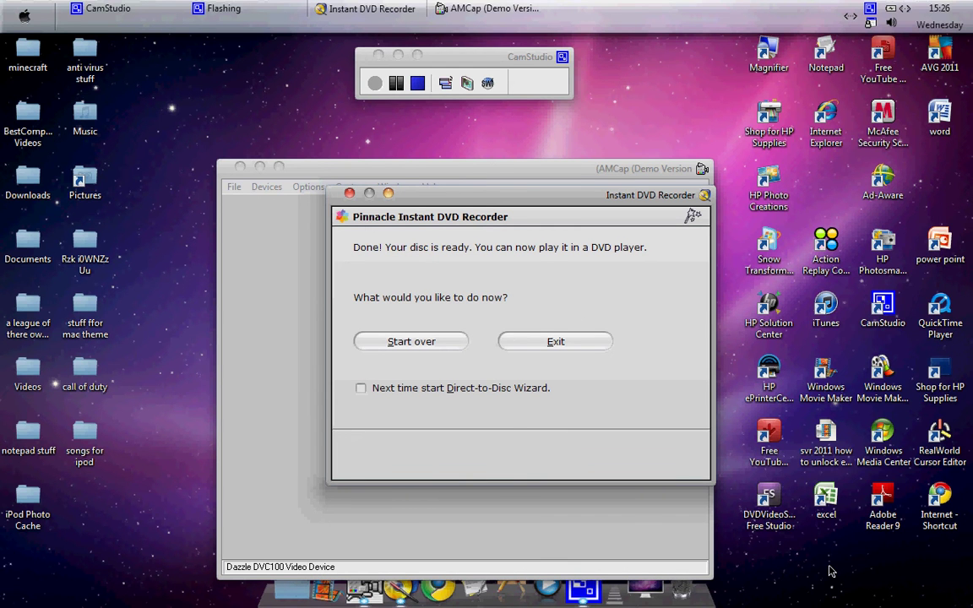
click(350, 193)
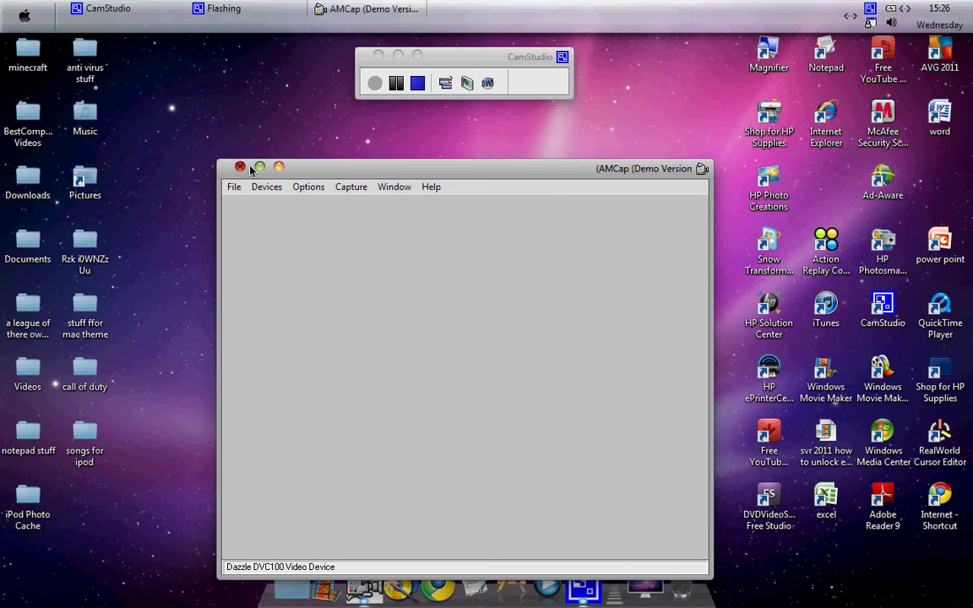
click(240, 166)
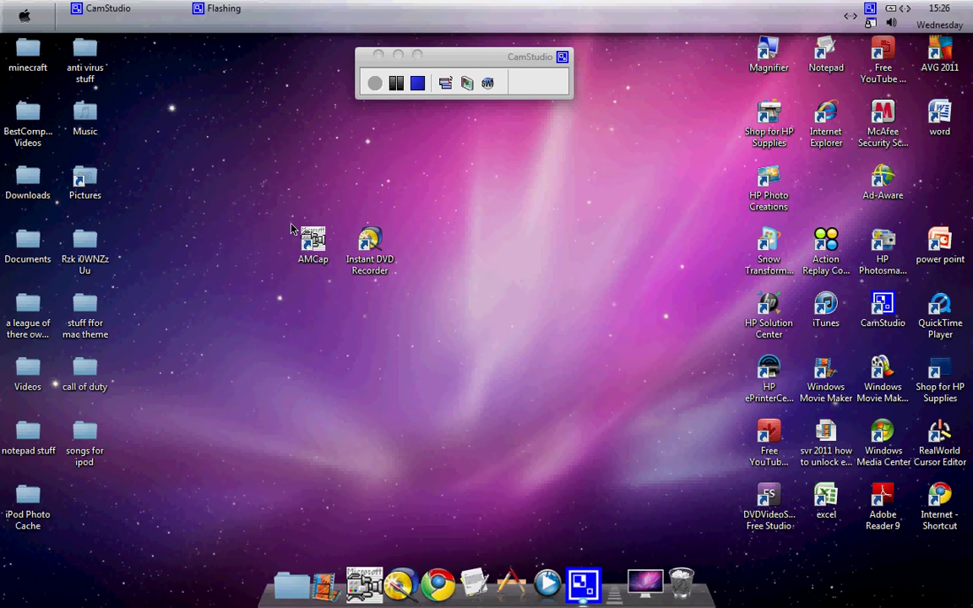
Open Windows Movie Maker and remove the broken barrett clip cod 4 item from the imported media.
drag(308, 241, 240, 258)
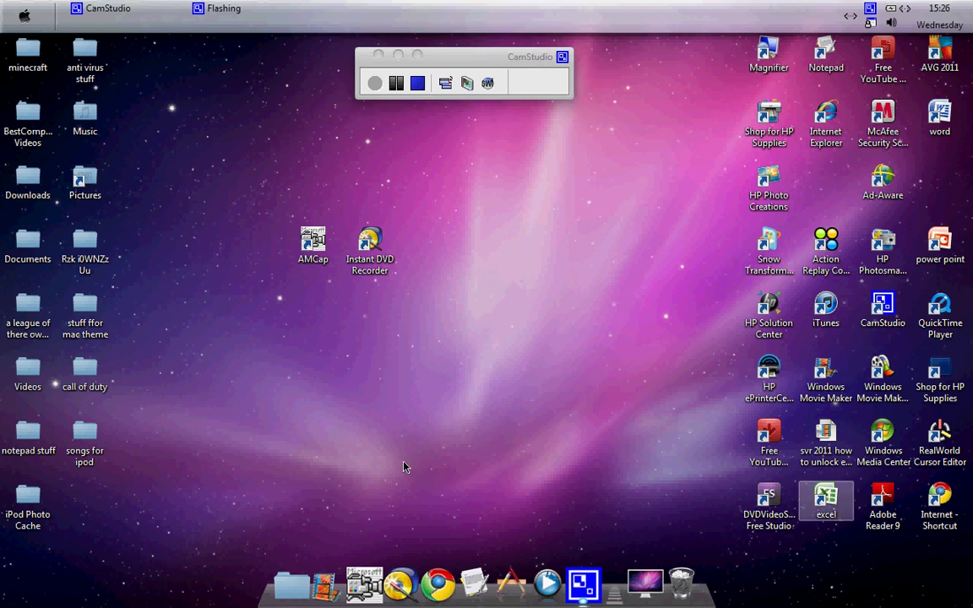
drag(826, 372, 829, 375)
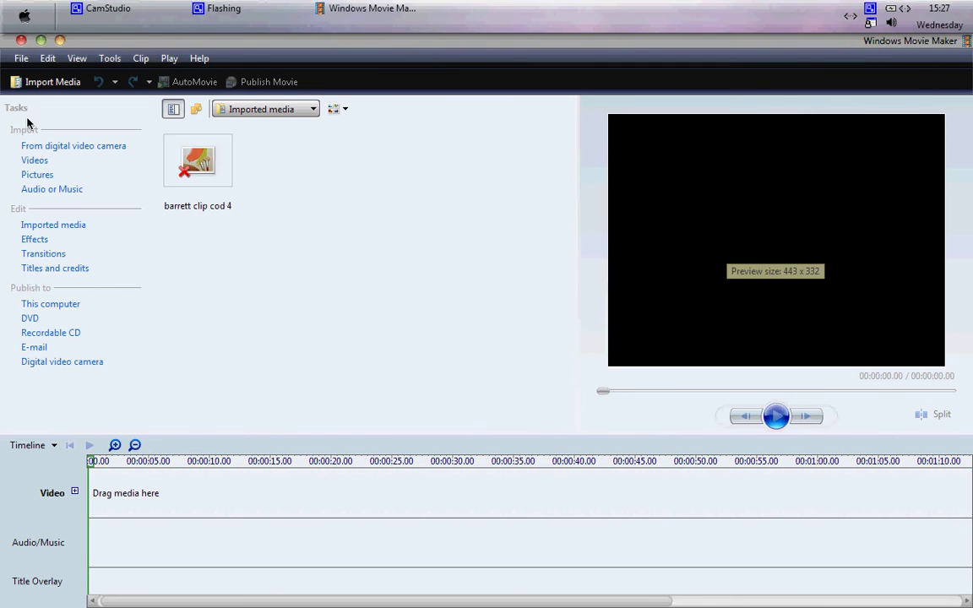
right_click(195, 162)
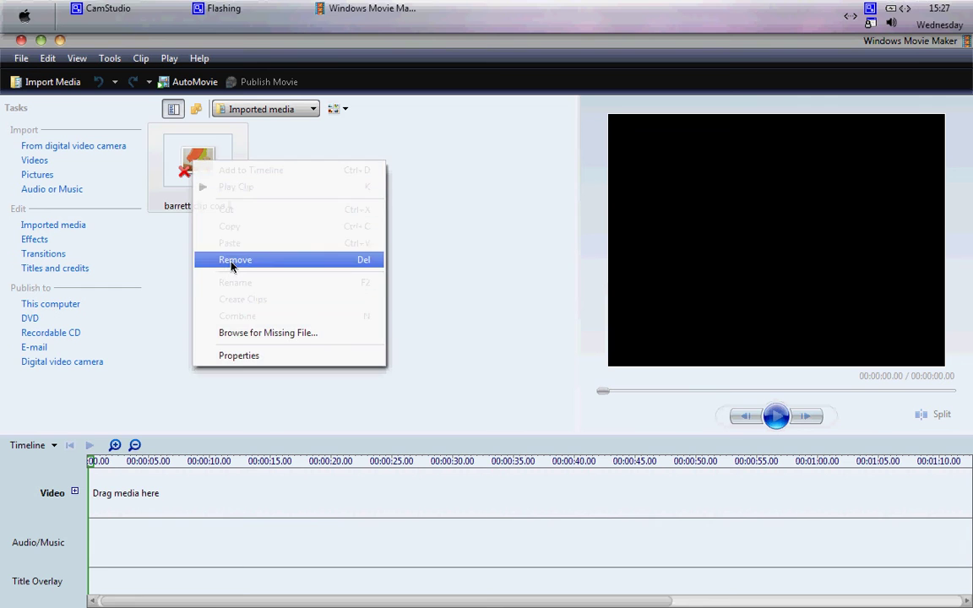
click(233, 261)
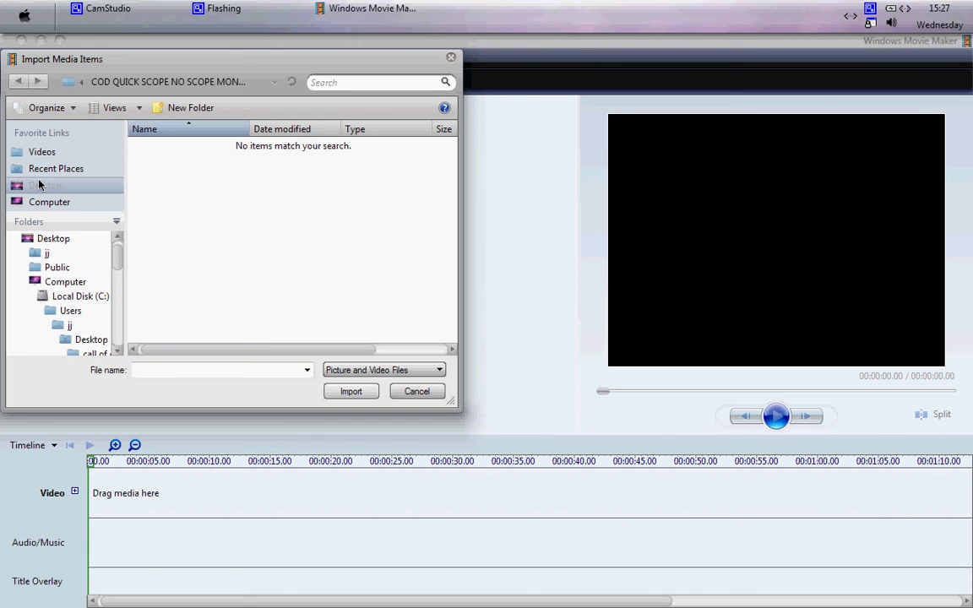
Browse for media to import in the VIDEO_TS folder inside the desktop's Videos folder.
click(39, 184)
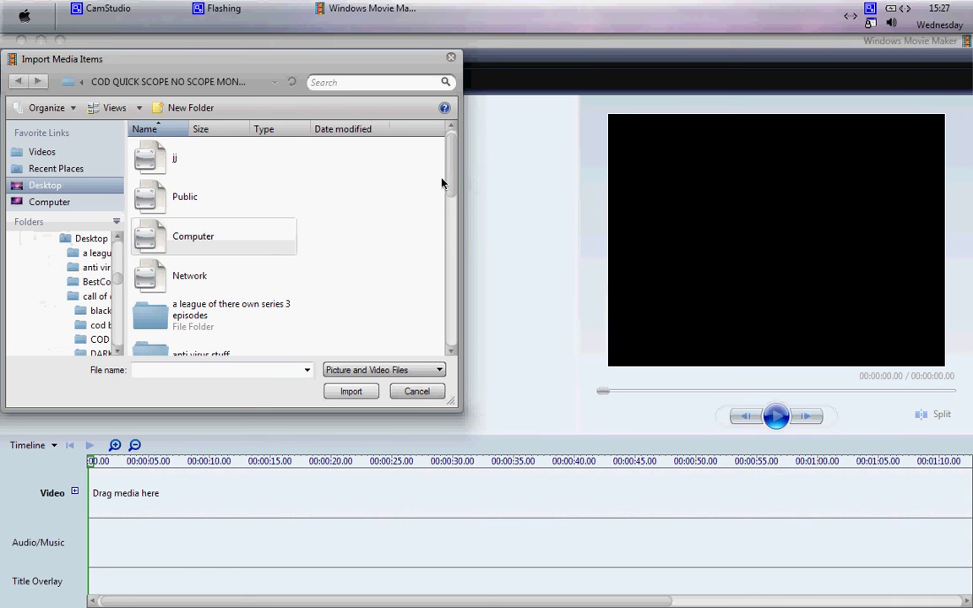
drag(451, 187, 443, 317)
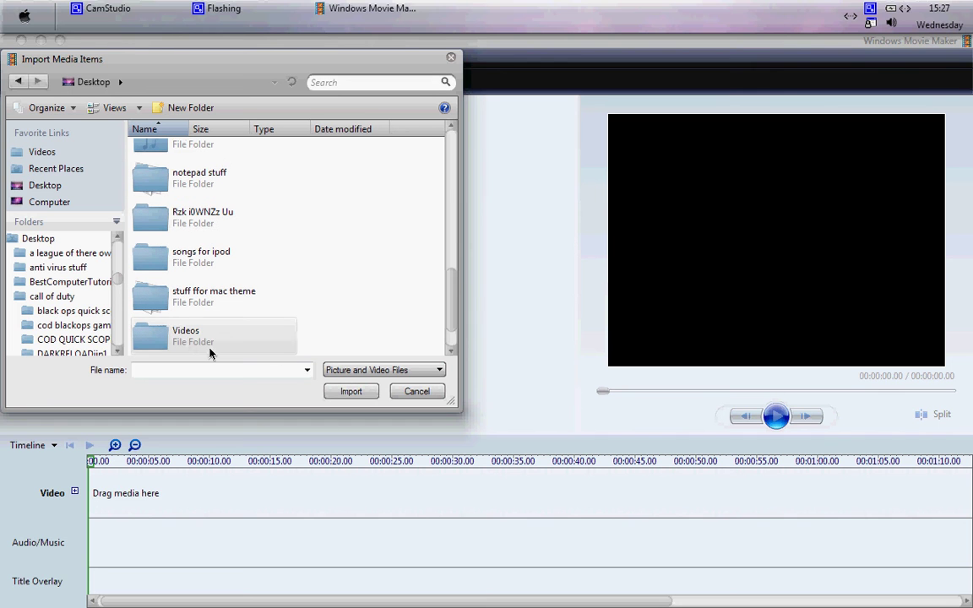
double_click(157, 337)
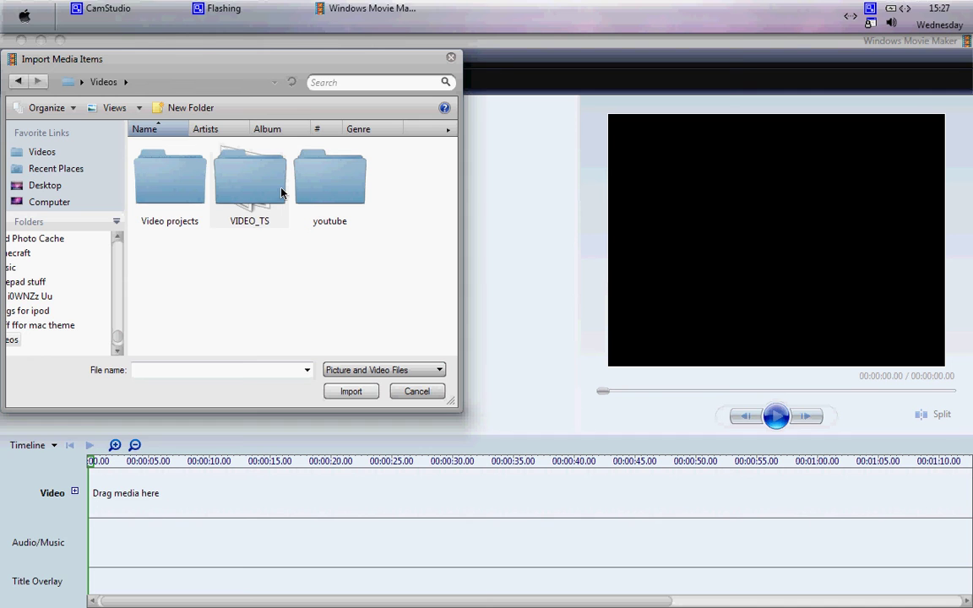
click(281, 192)
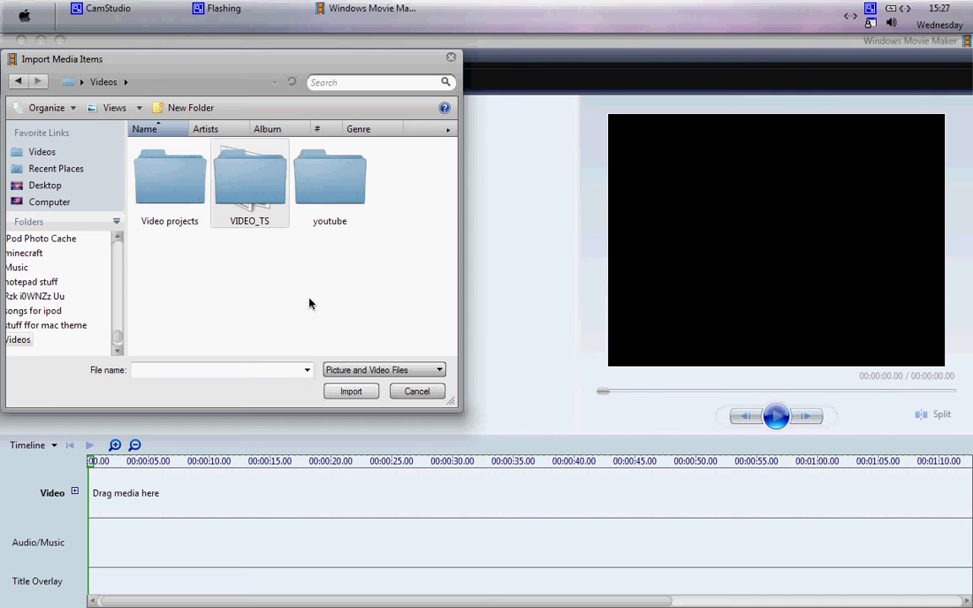
key(Return)
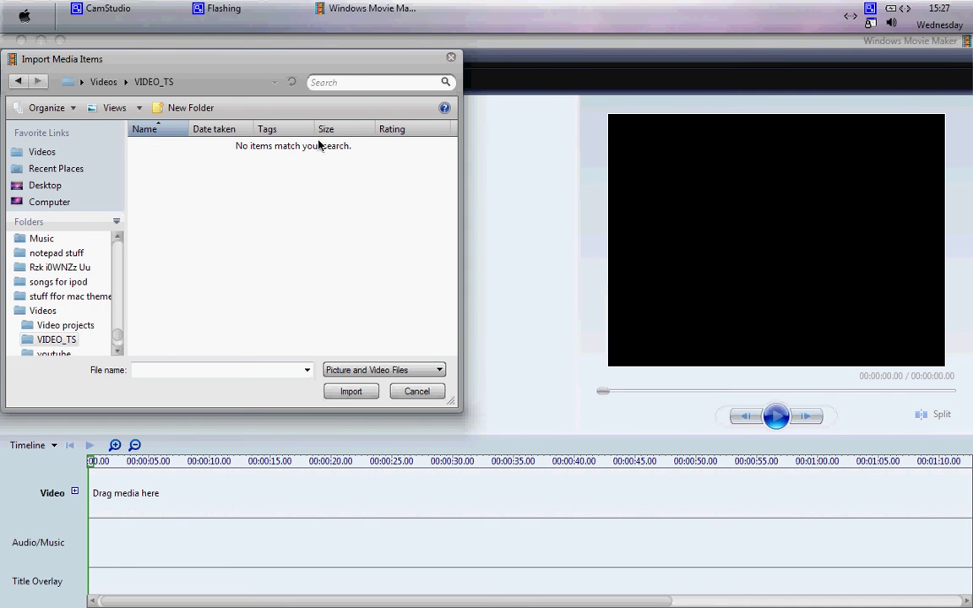
Show all file types, import VTS_01_1, and place it at the start of the timeline's Video track.
click(361, 370)
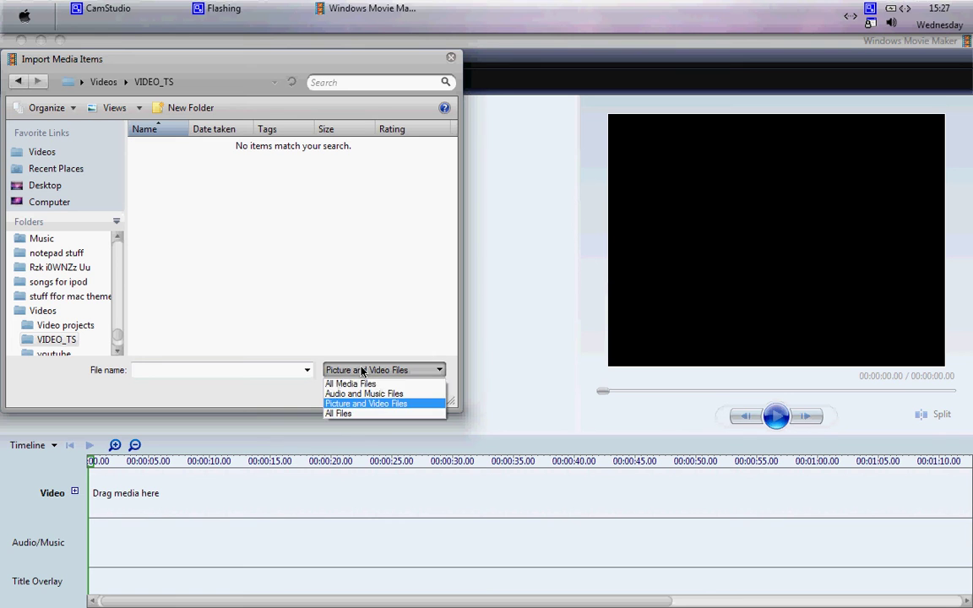
click(386, 413)
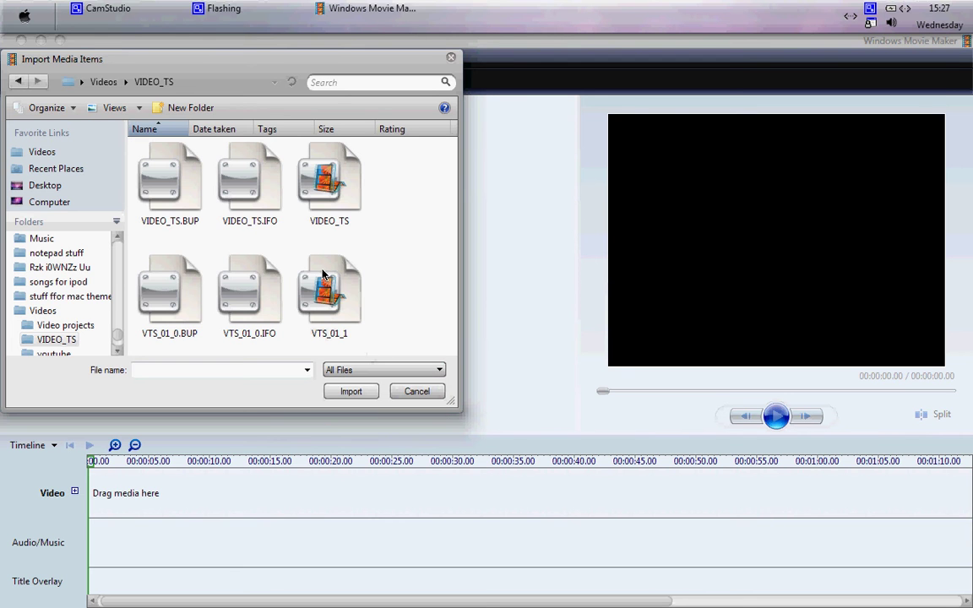
double_click(322, 274)
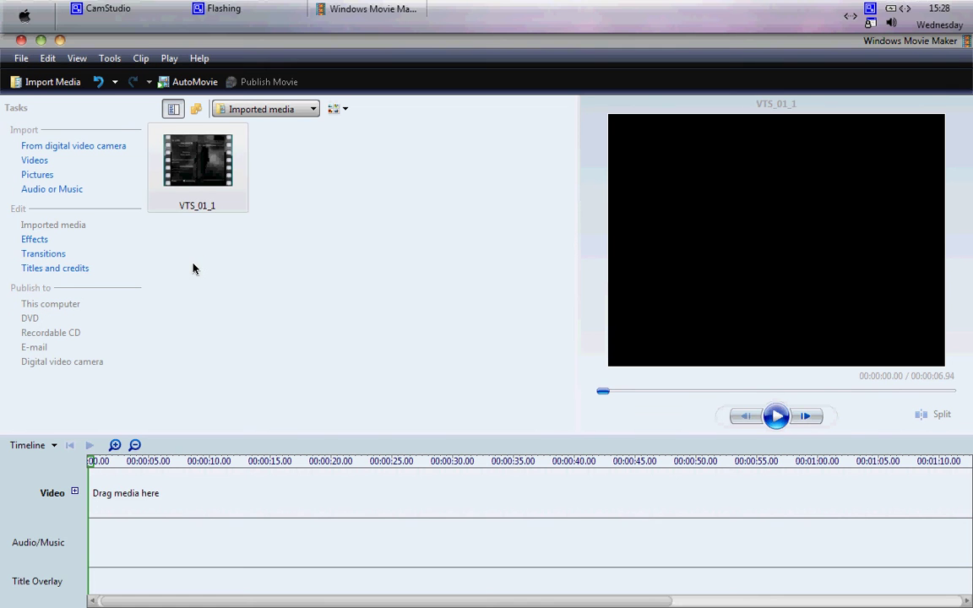
drag(198, 144, 159, 512)
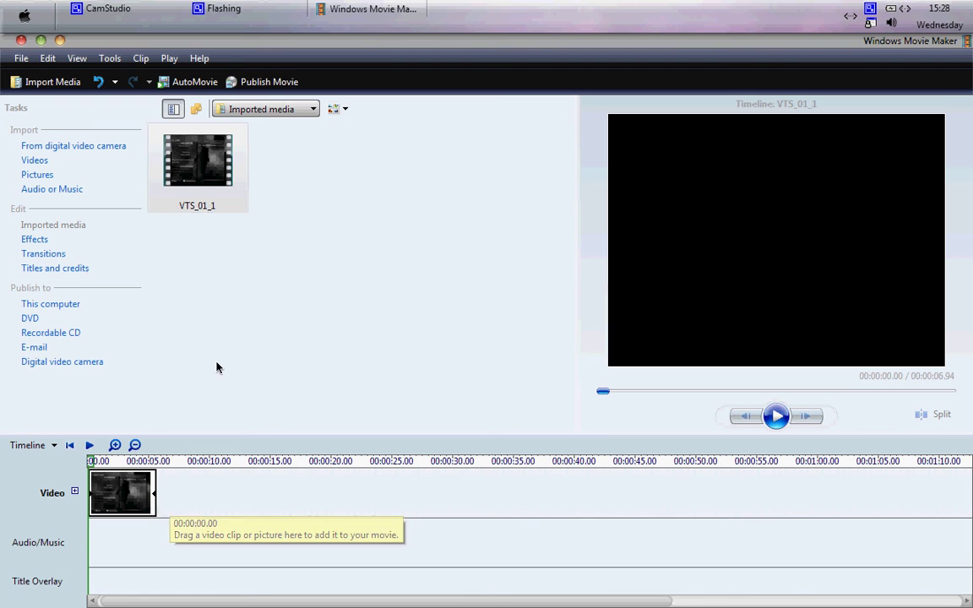
click(199, 263)
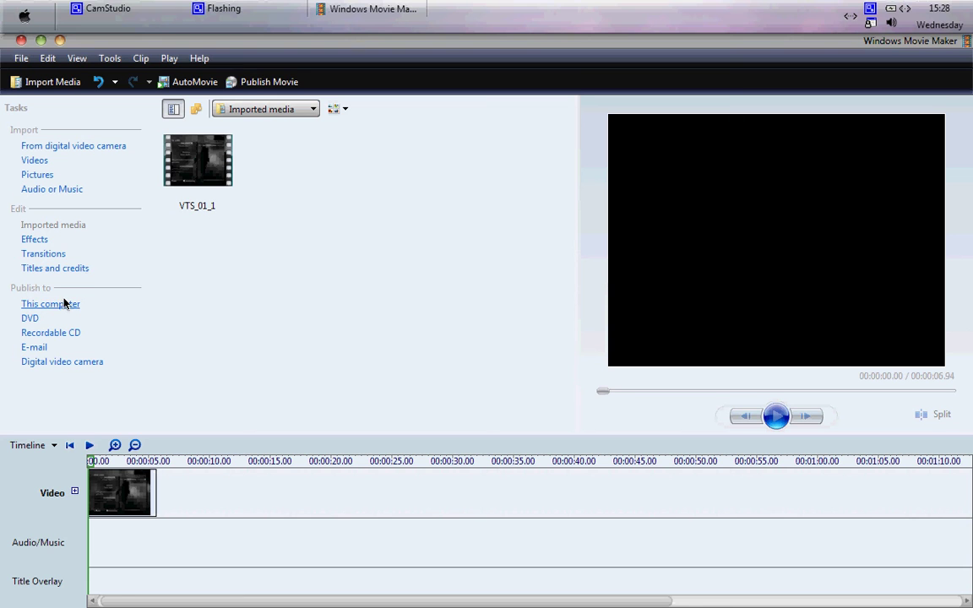
Start publishing the movie to this computer with the file name "Dazzle Dvc 100 HD video, video".
click(65, 303)
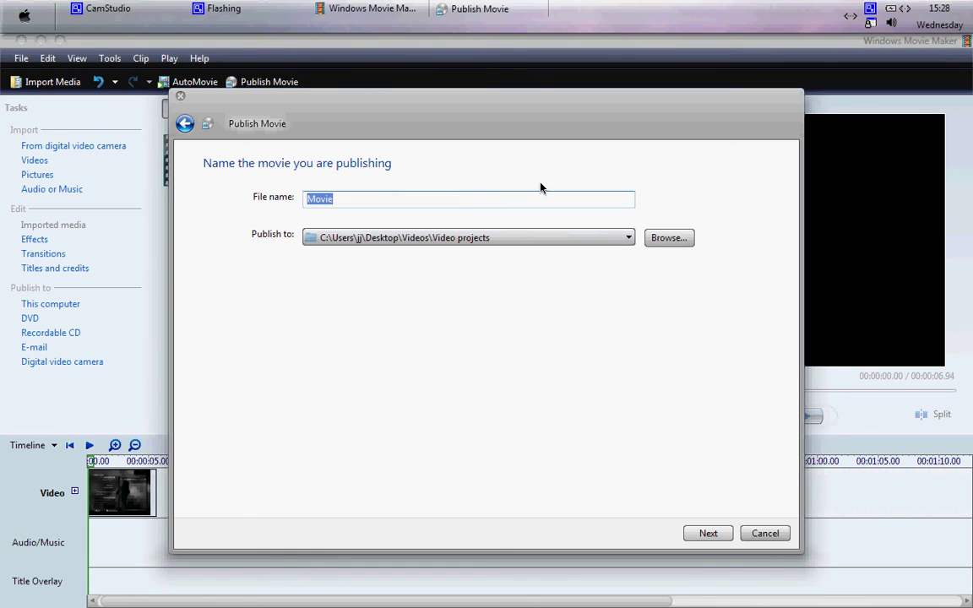
text(Dazzle Dvc 100)
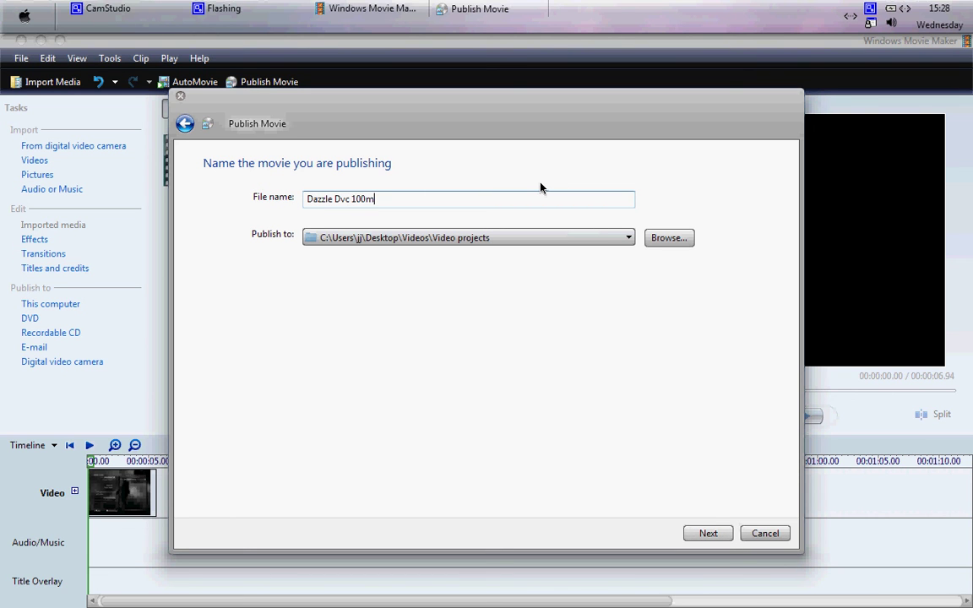
text( HD video, video)
click(709, 534)
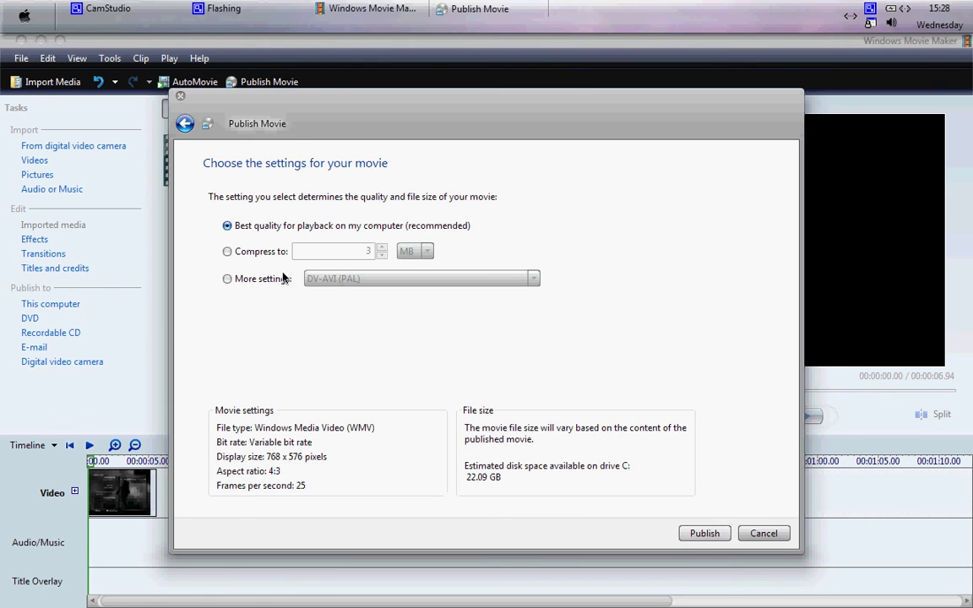
Publish the movie with the Windows Media HD 1080p (PAL) (7.8 Mbps) setting and finish the publishing wizard.
click(227, 279)
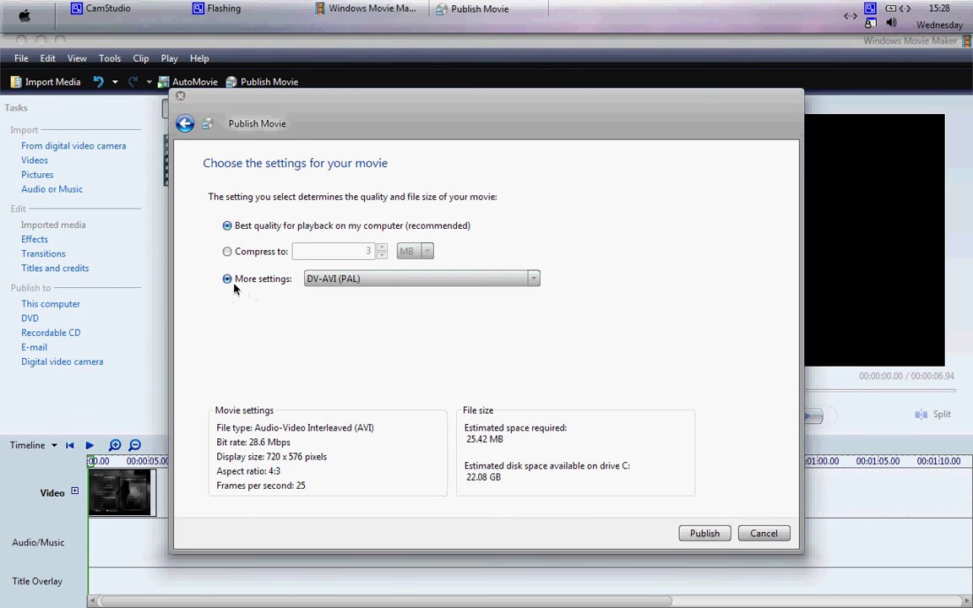
click(352, 282)
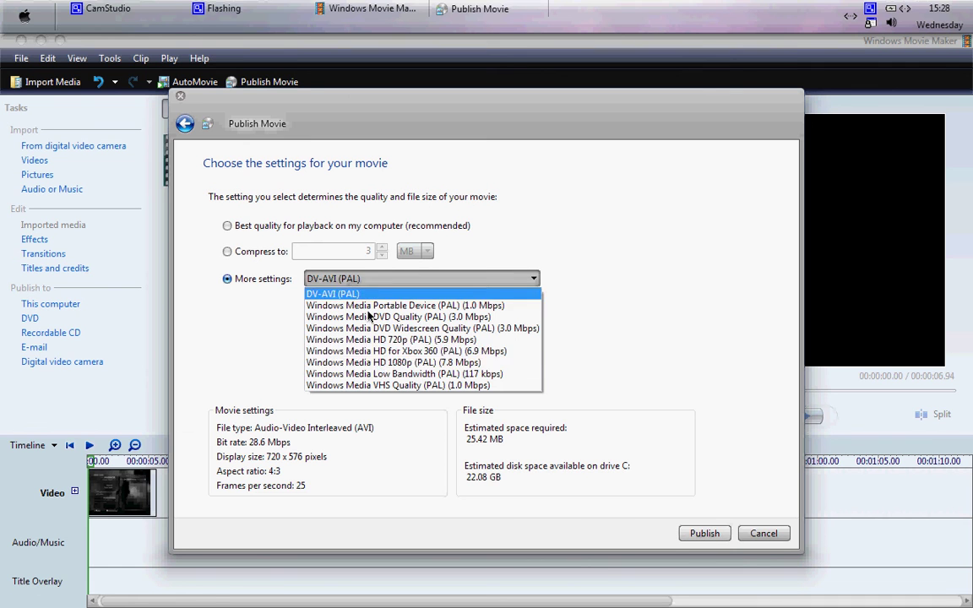
click(491, 363)
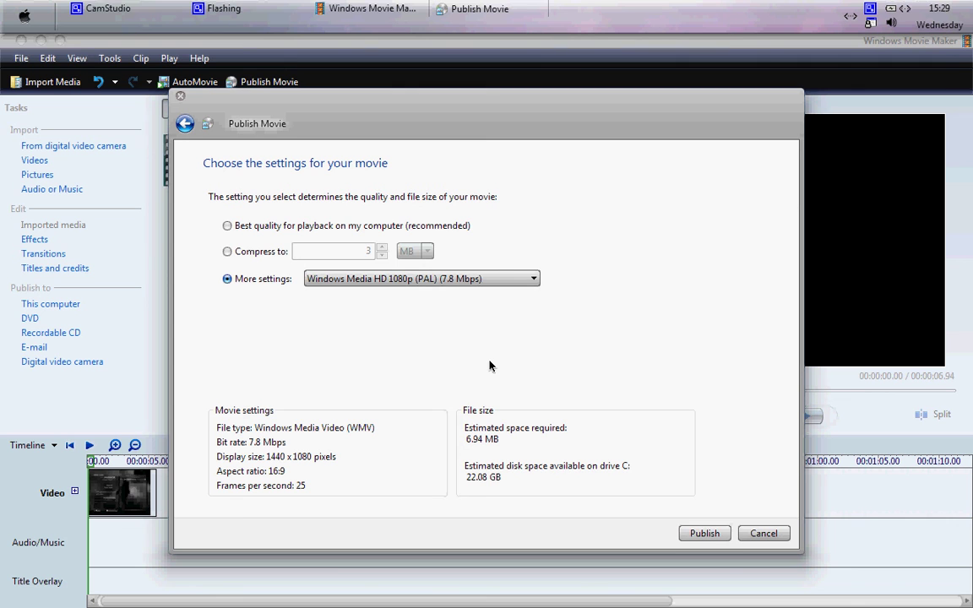
click(722, 538)
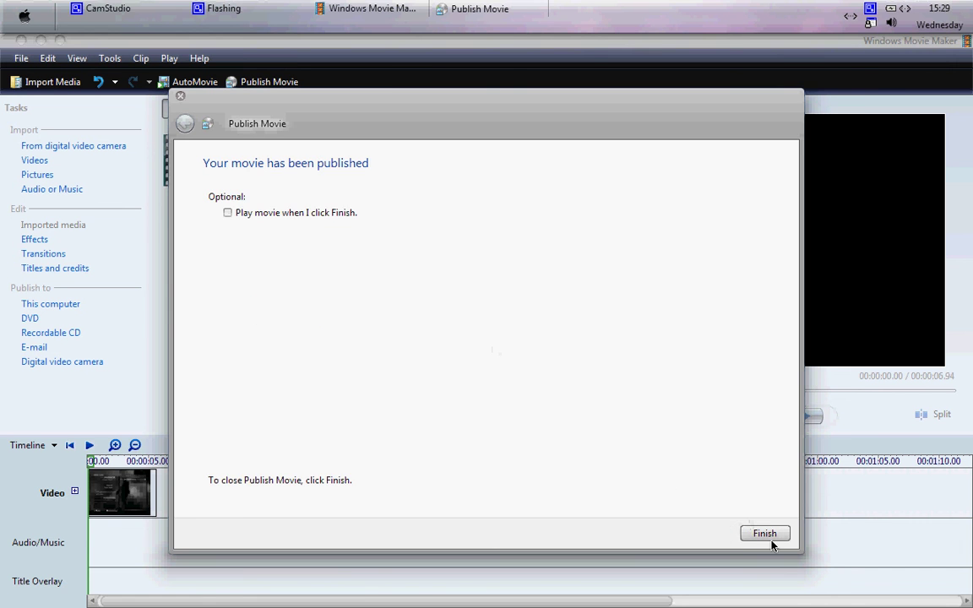
click(767, 535)
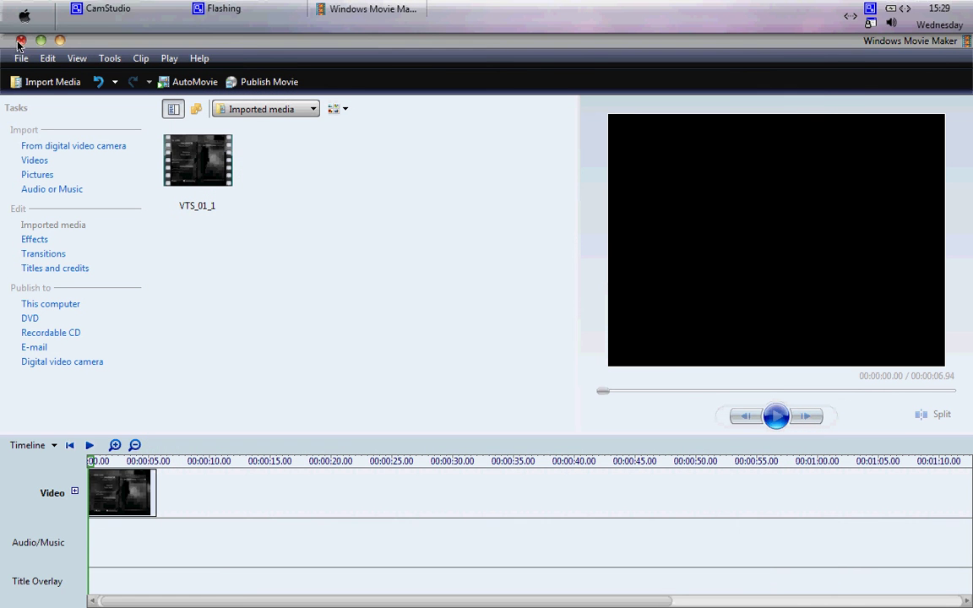
Close Windows Movie Maker and open YouTube's video upload page in Google Chrome.
click(21, 40)
click(555, 386)
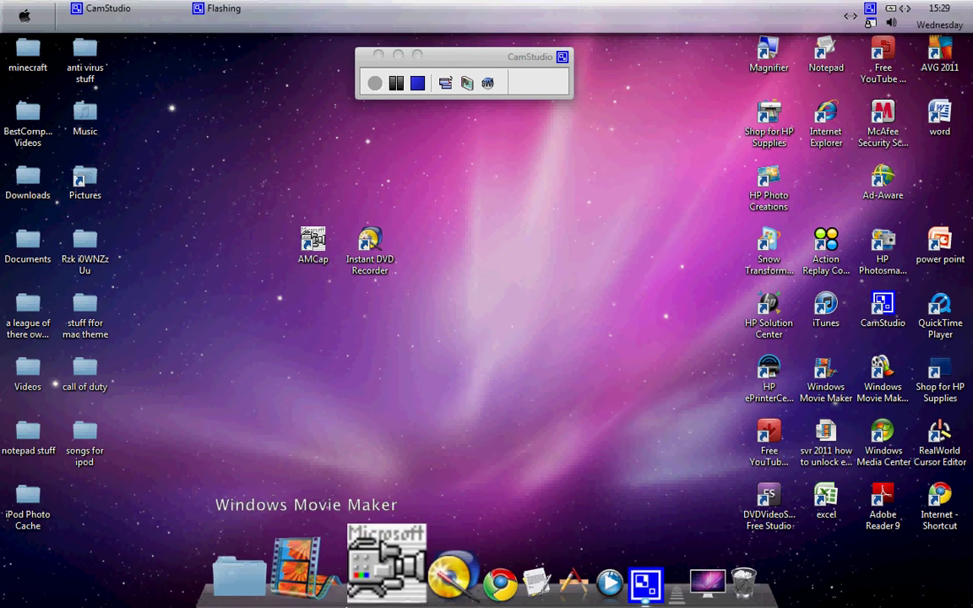
click(433, 592)
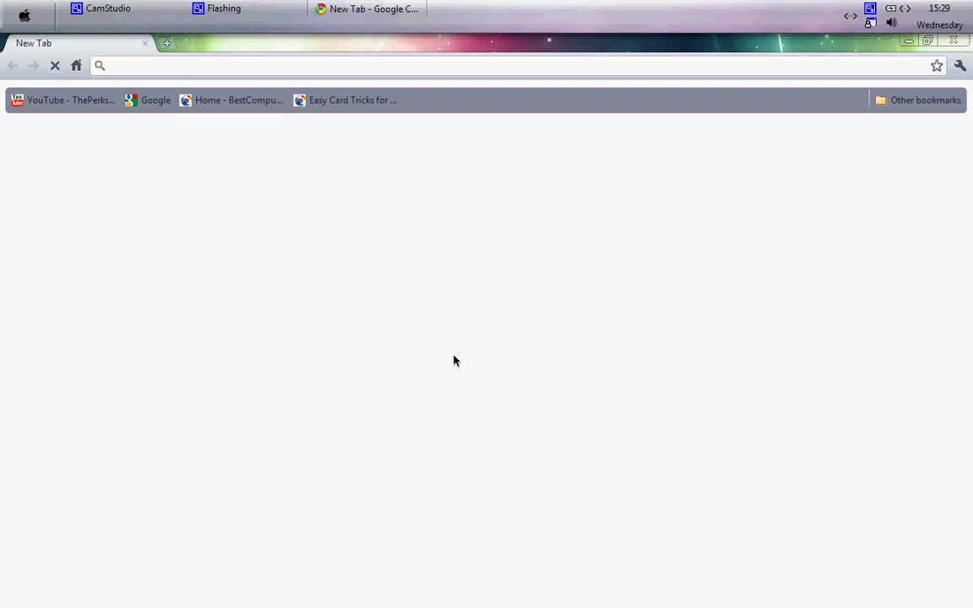
click(101, 101)
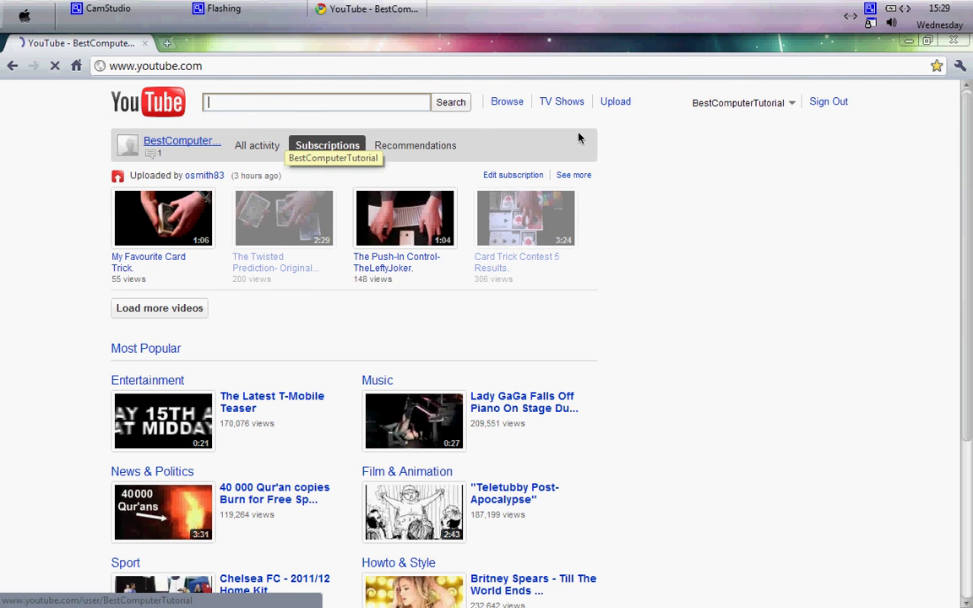
click(608, 103)
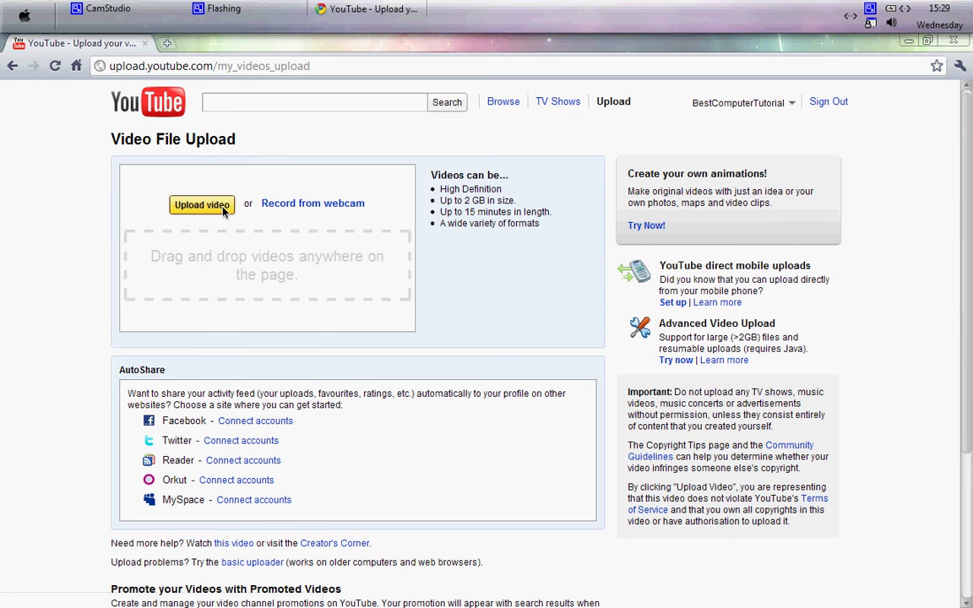
Upload the file "Dazzle Dvc 100 HD video, video" from the Video projects folder.
click(310, 288)
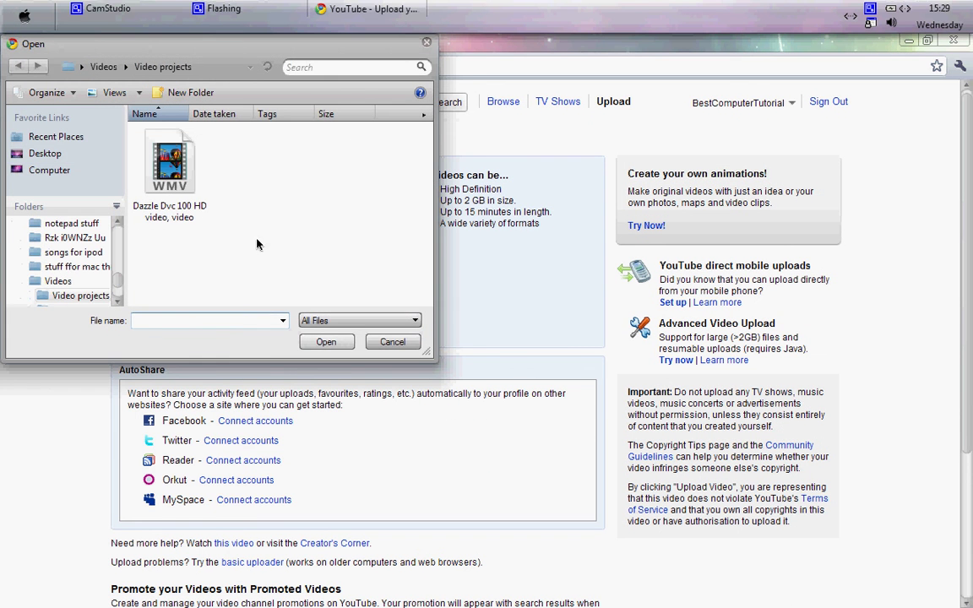
click(188, 185)
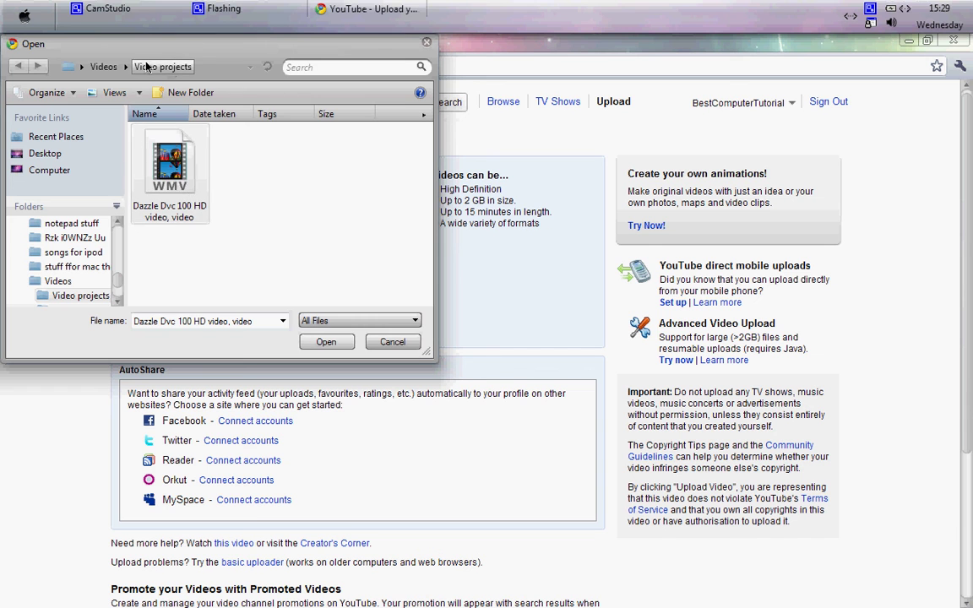
click(326, 342)
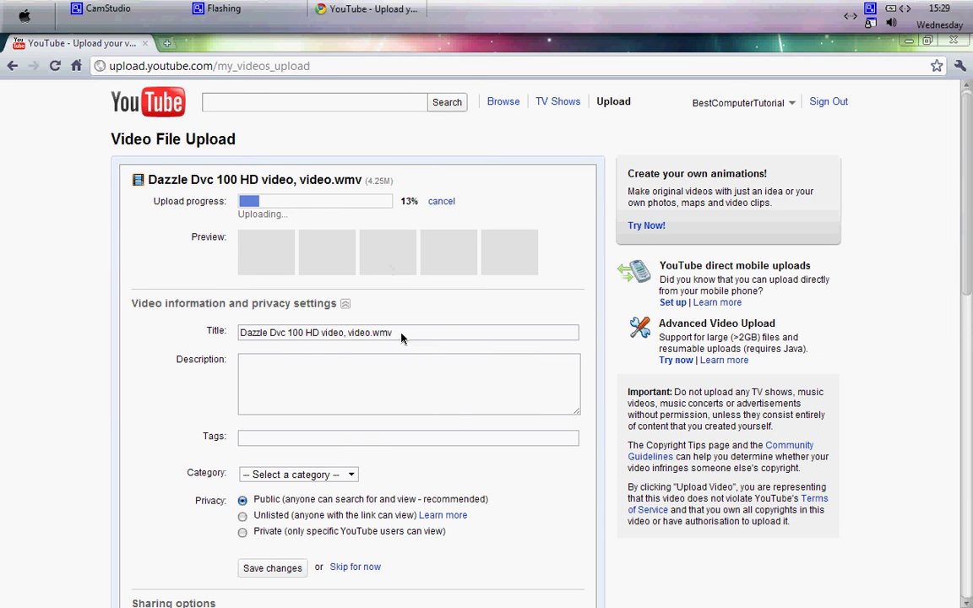
Remove the .wmv extension from the end of the video's title.
click(402, 333)
key(BackSpace)
key(BackSpace)
key(BackSpace)
key(BackSpace)
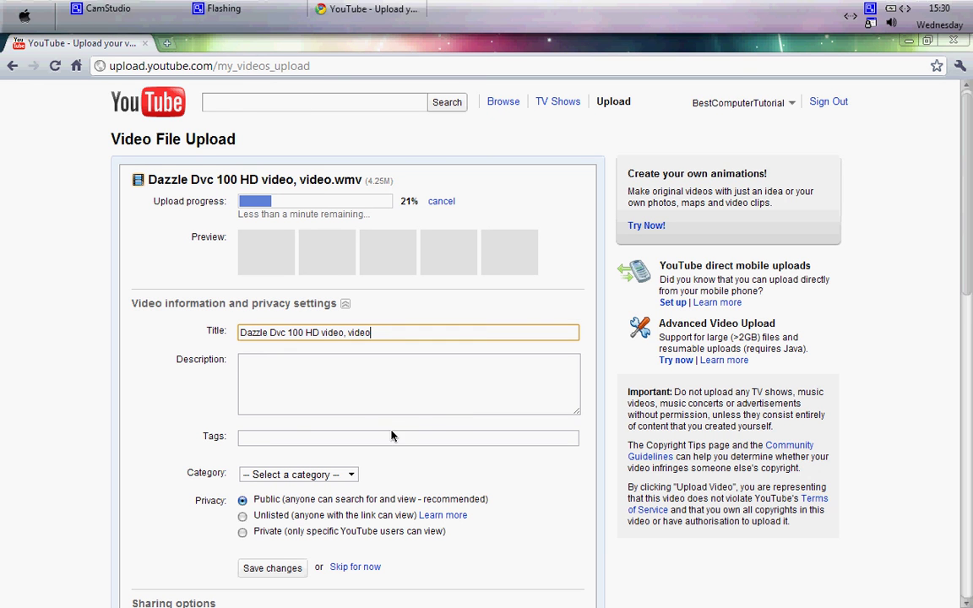
Enter the description "this is a Hd dazzle video in my next youtube video!" and save the video settings.
click(373, 374)
text(this is a )
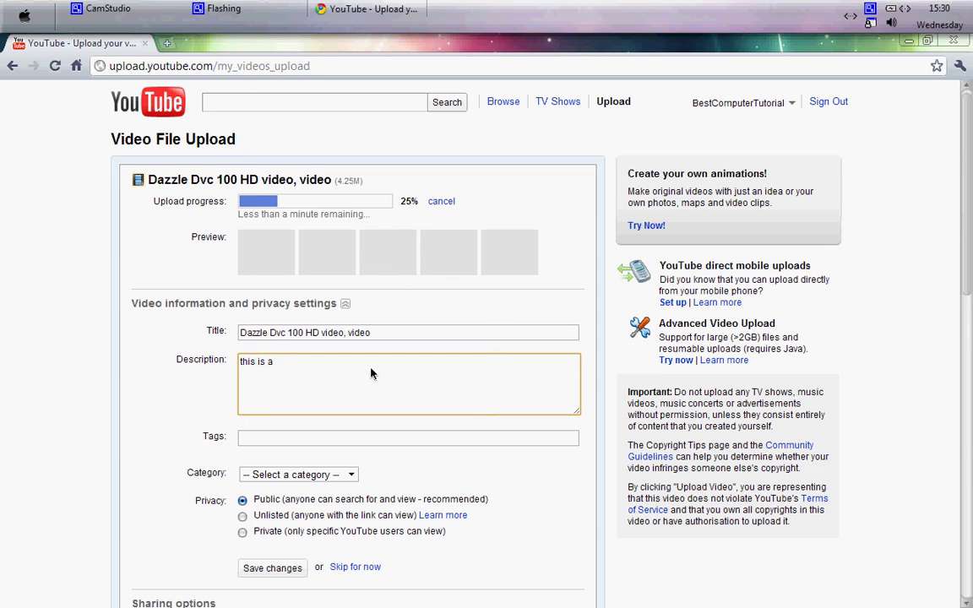
text(Hd dazzle video in my )
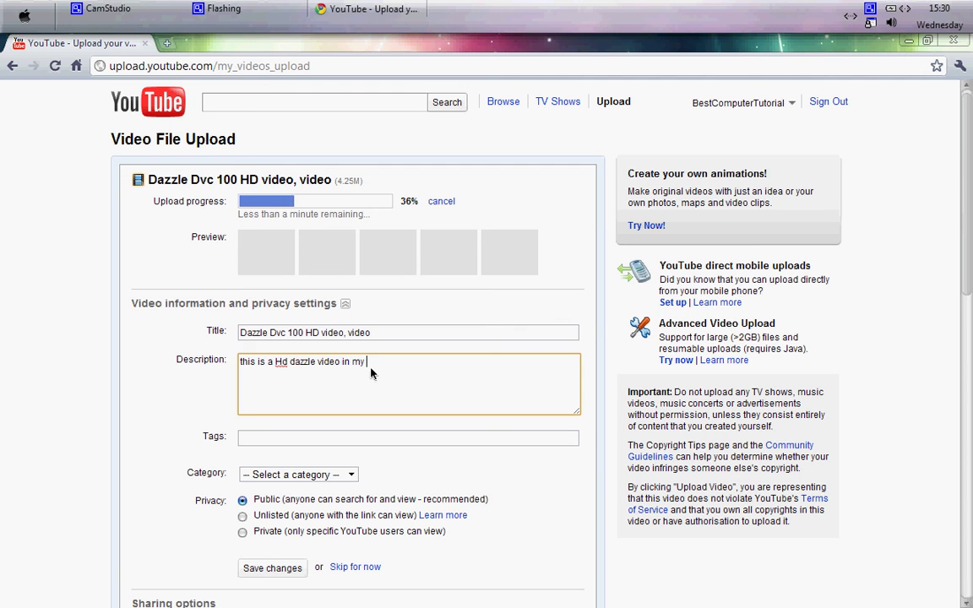
text(enext youtube video!)
scroll(338, 405, down, 1)
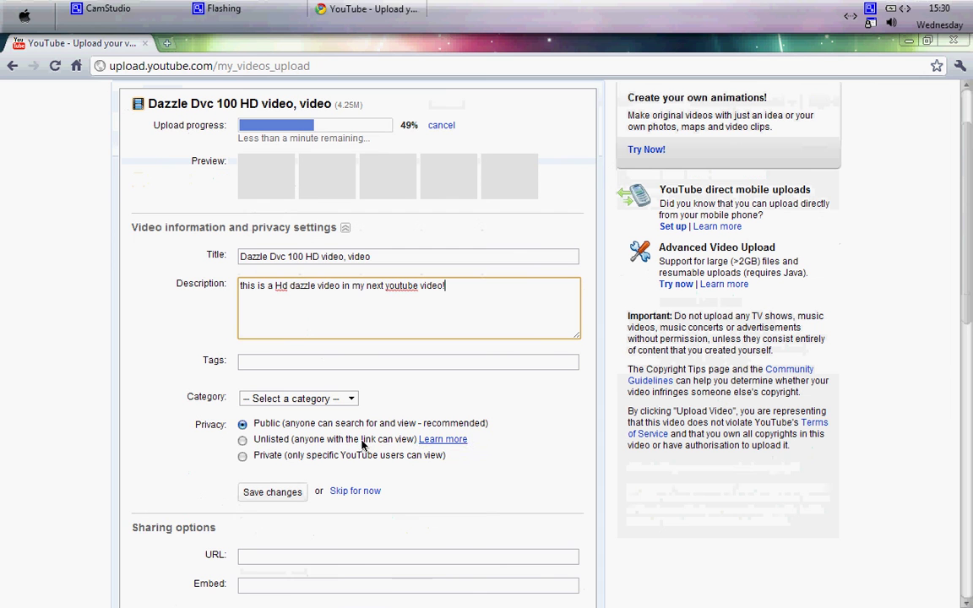
click(279, 491)
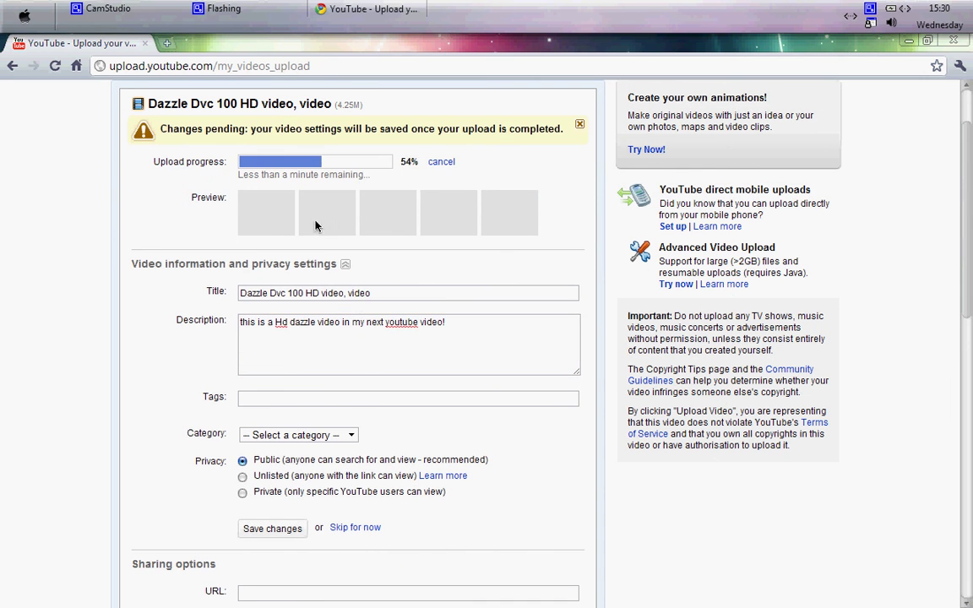
scroll(306, 198, up, 1)
drag(333, 181, 267, 182)
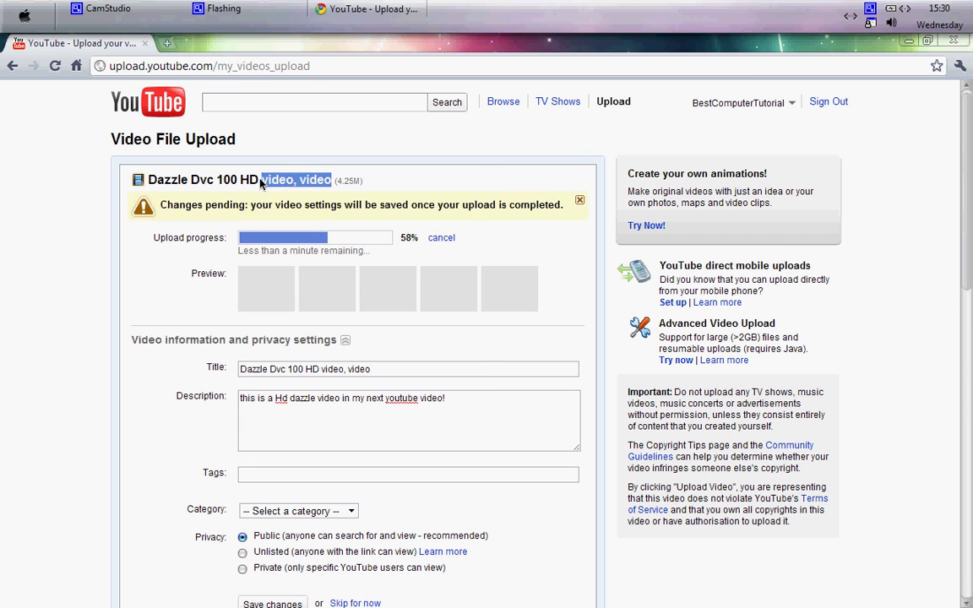
click(269, 182)
drag(335, 184, 145, 182)
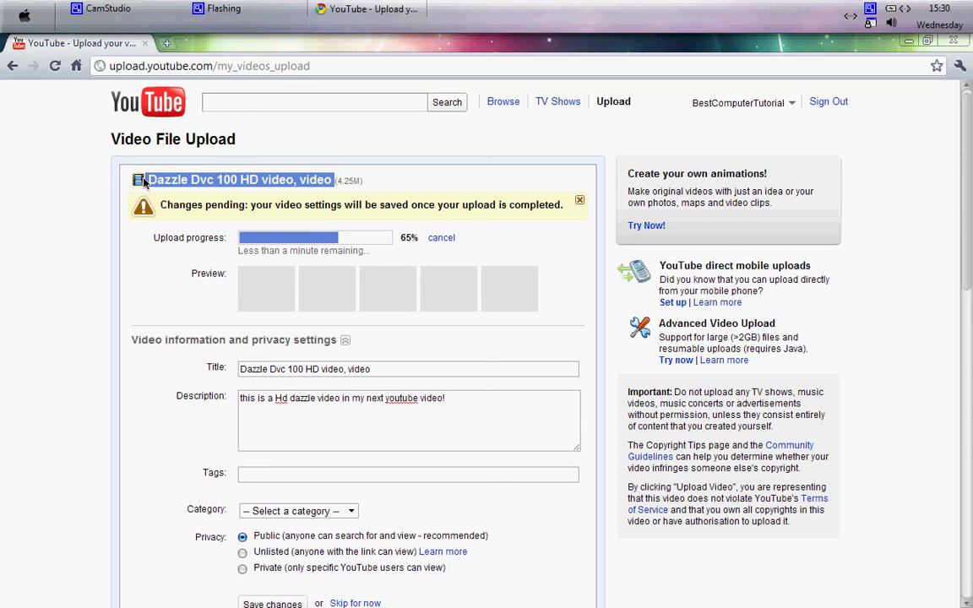
click(281, 200)
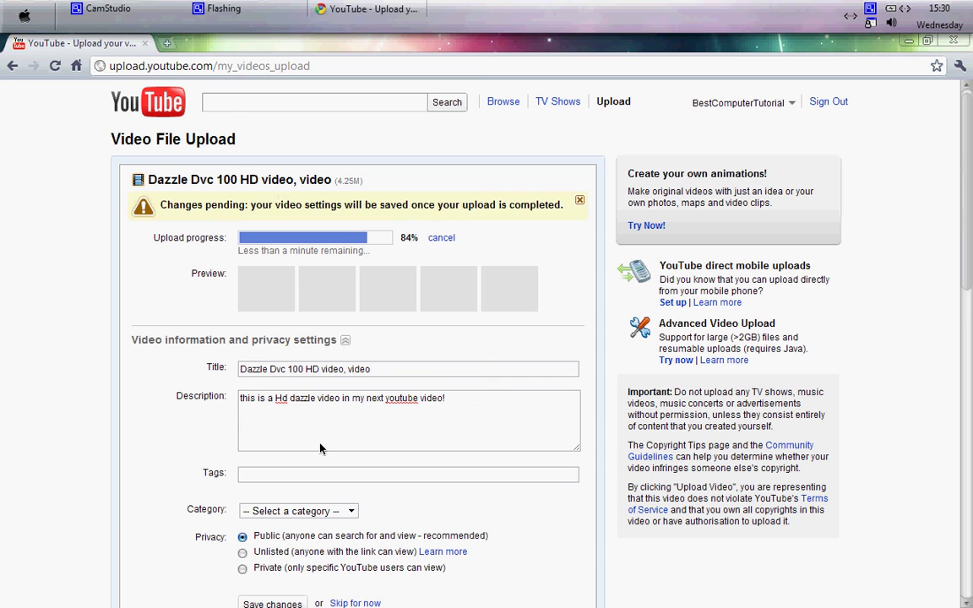
Correct "Hd" to "HD" in the video's description.
click(288, 398)
key(BackSpace)
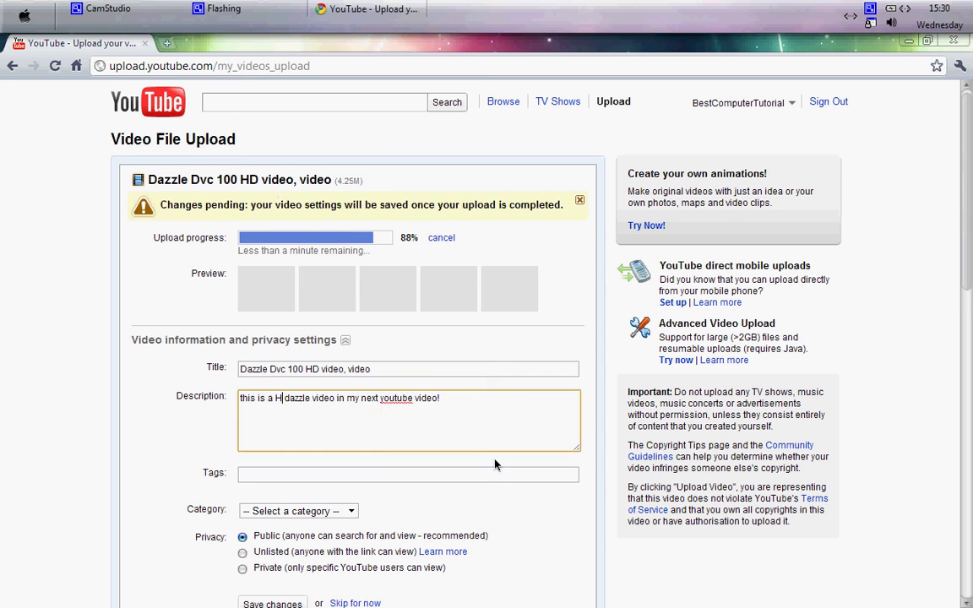
text(H)
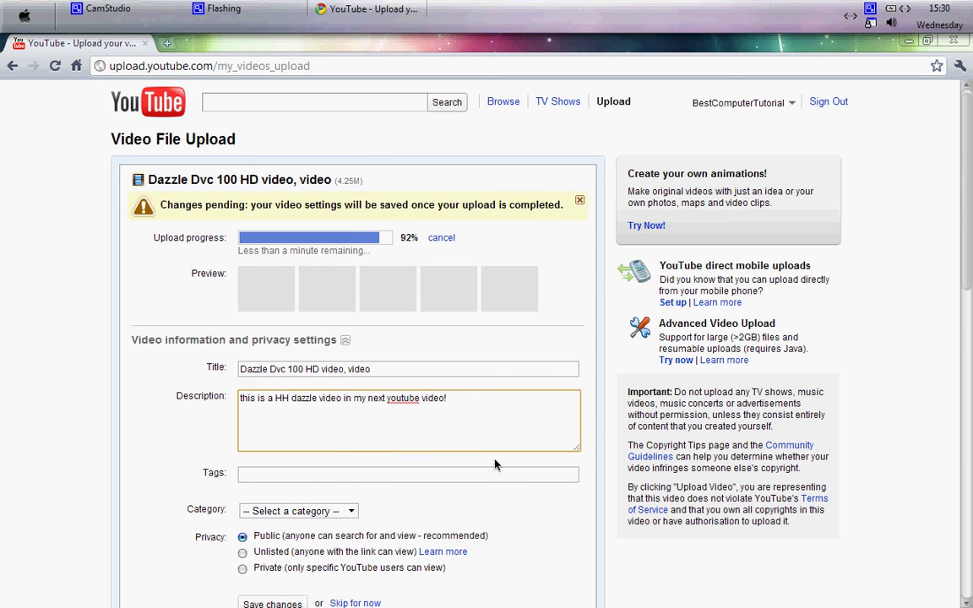
key(BackSpace)
text(D)
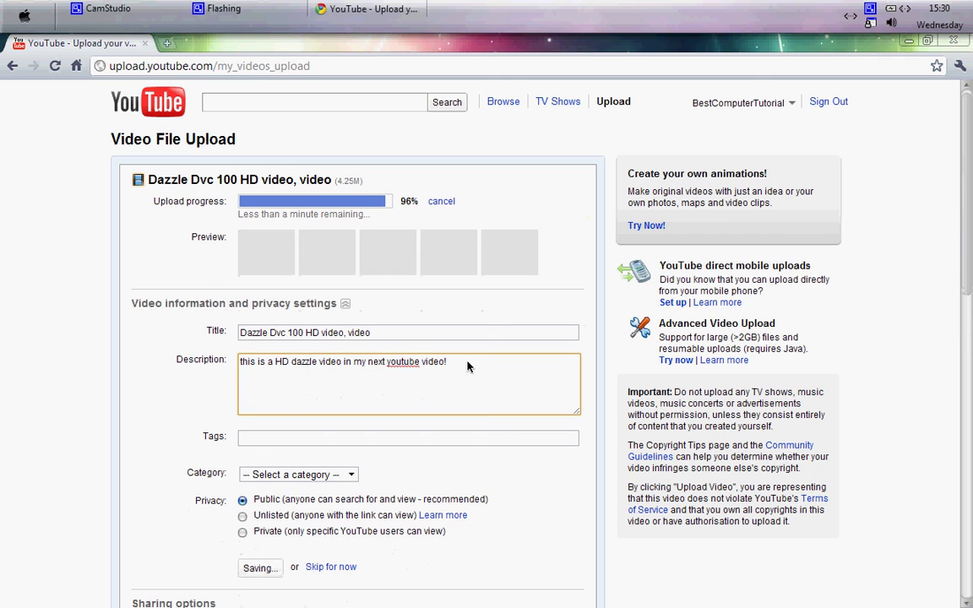